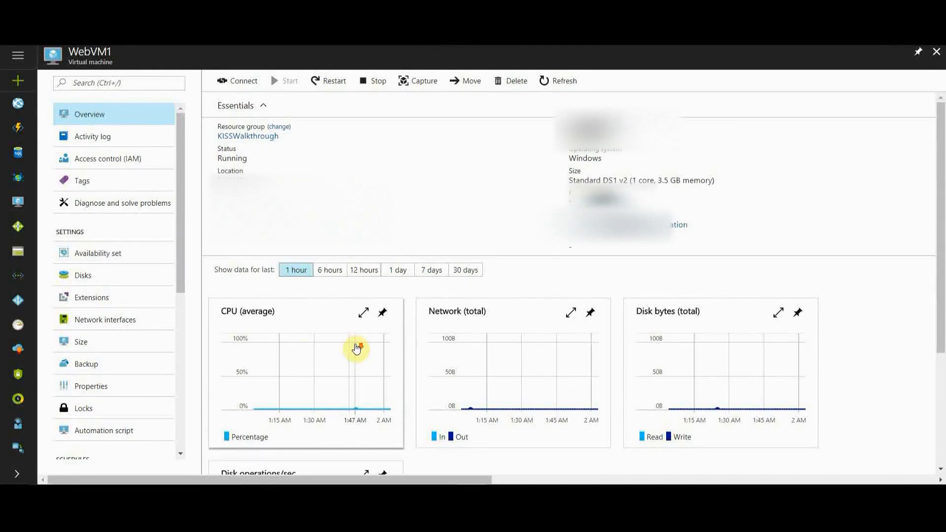
# Step: Start creating a virtual machine from the Windows Server 2012 R2 Datacenter image with the Resource Manager deployment model
pyautogui.scroll(-1, 938, 165)
pyautogui.moveTo(939, 165); pyautogui.dragTo(941, 217)
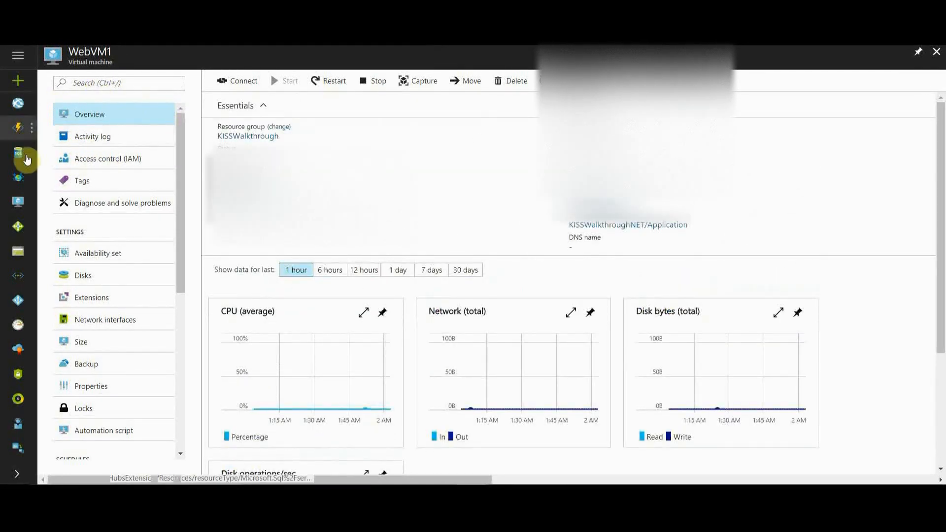
pyautogui.click(18, 200)
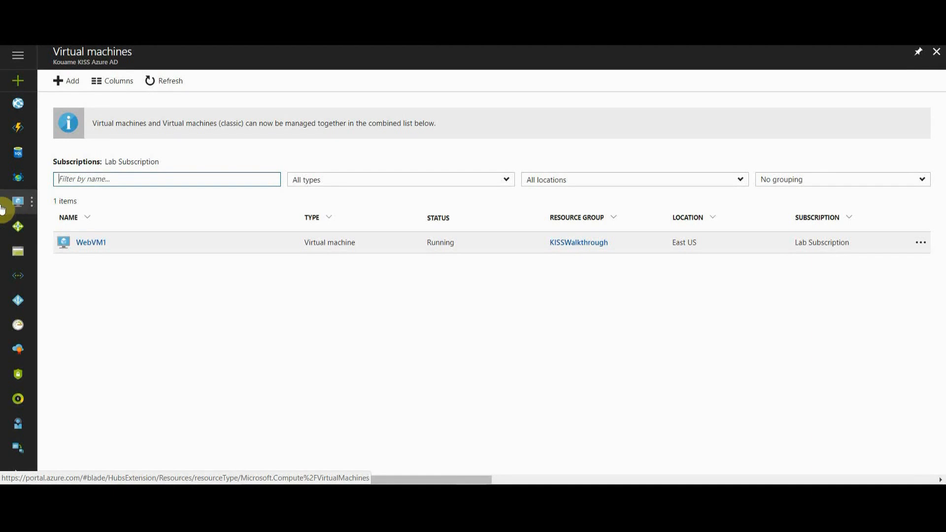
pyautogui.click(71, 80)
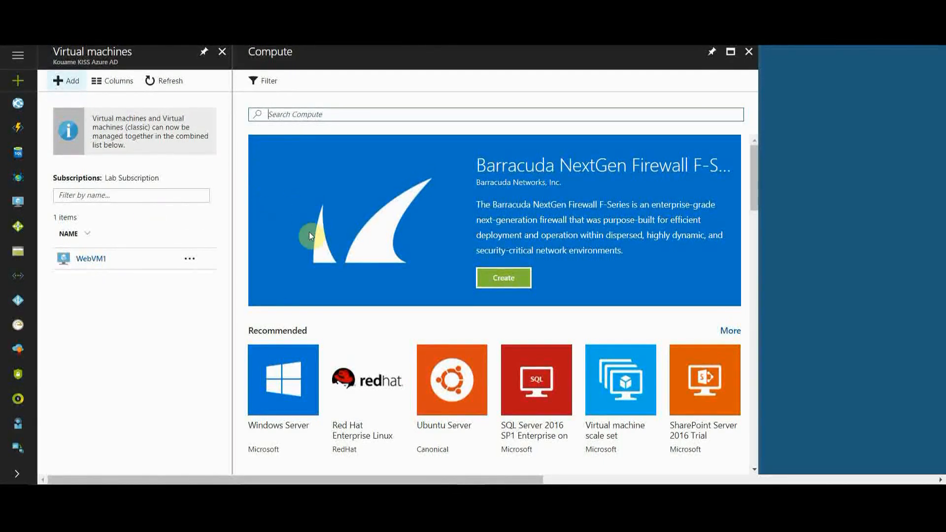
pyautogui.click(303, 395)
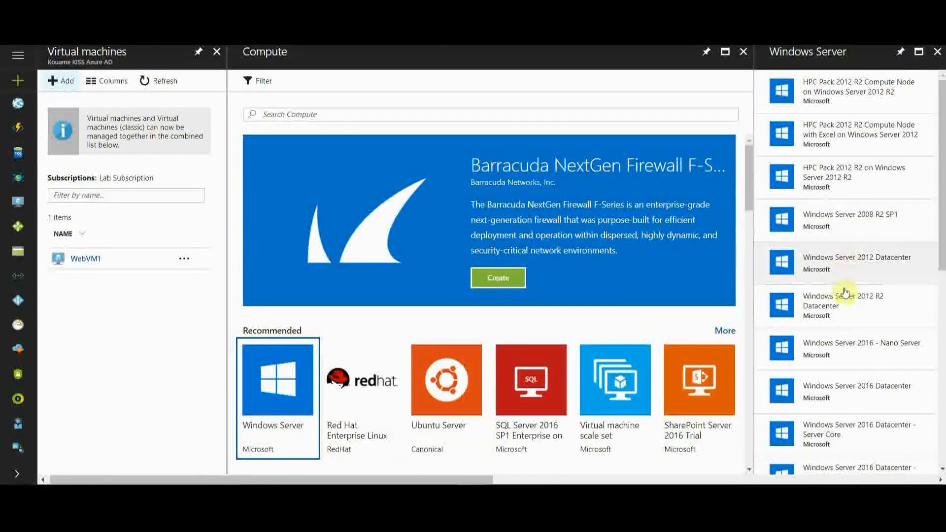
pyautogui.click(840, 311)
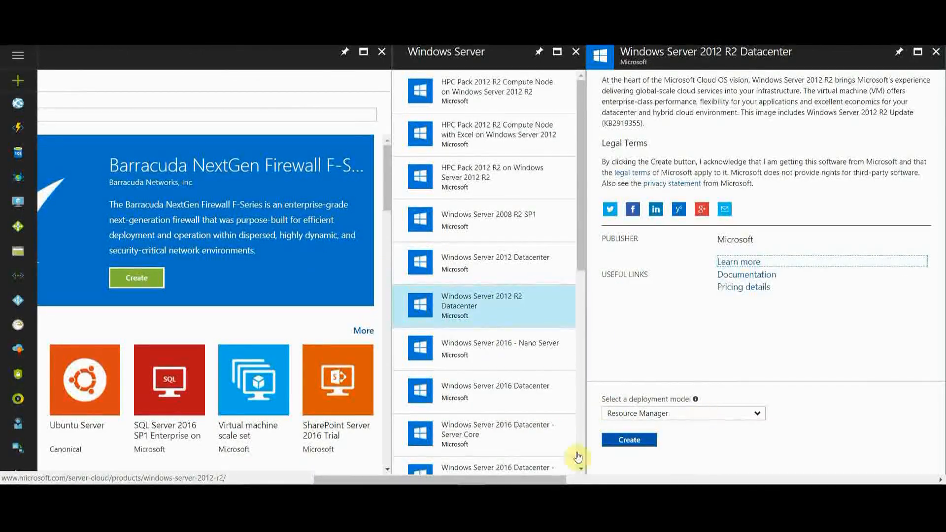
pyautogui.click(628, 440)
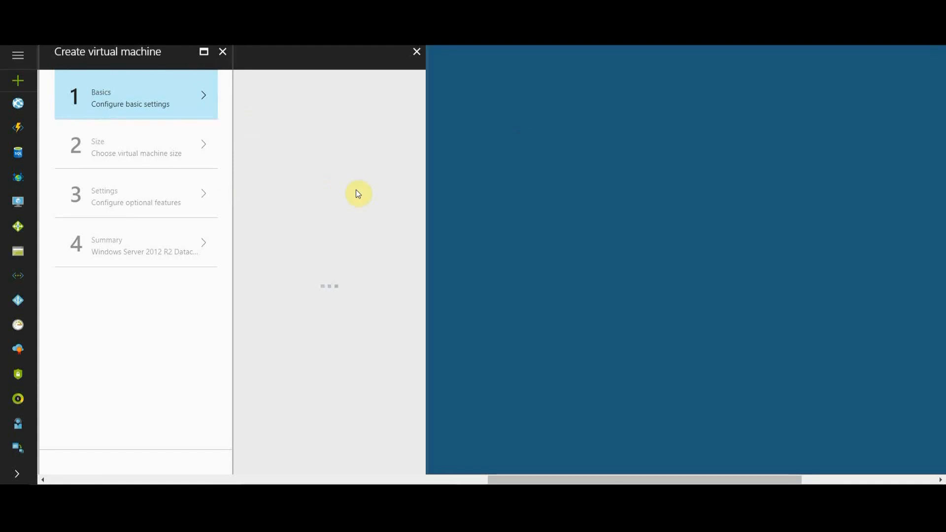
# Step: Name the new virtual machine WebVM2 and enter the administrator's user name
pyautogui.click(321, 102)
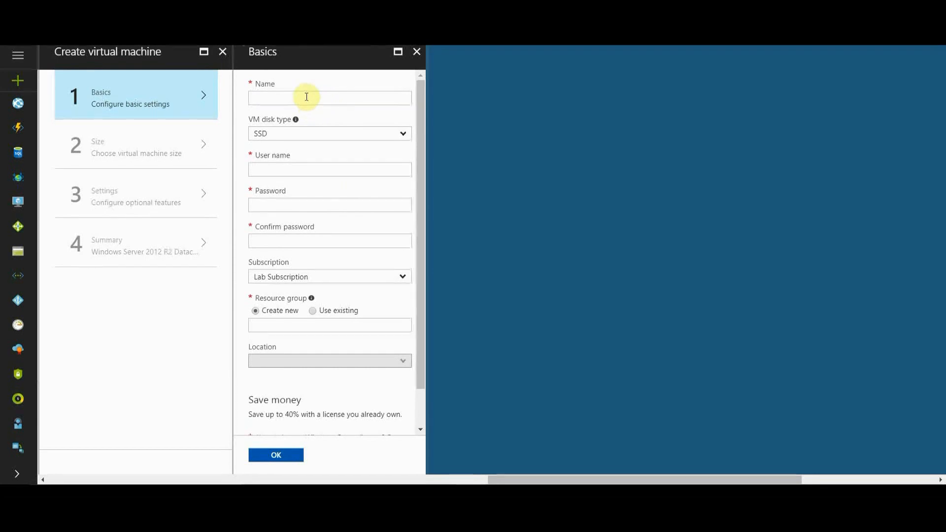
pyautogui.write('WebVM2')
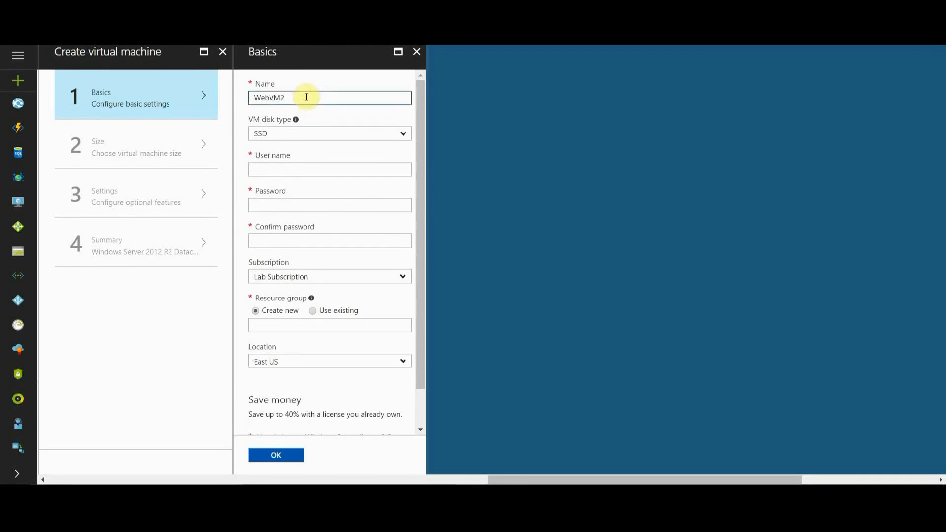
pyautogui.click(274, 168)
pyautogui.write('marco')
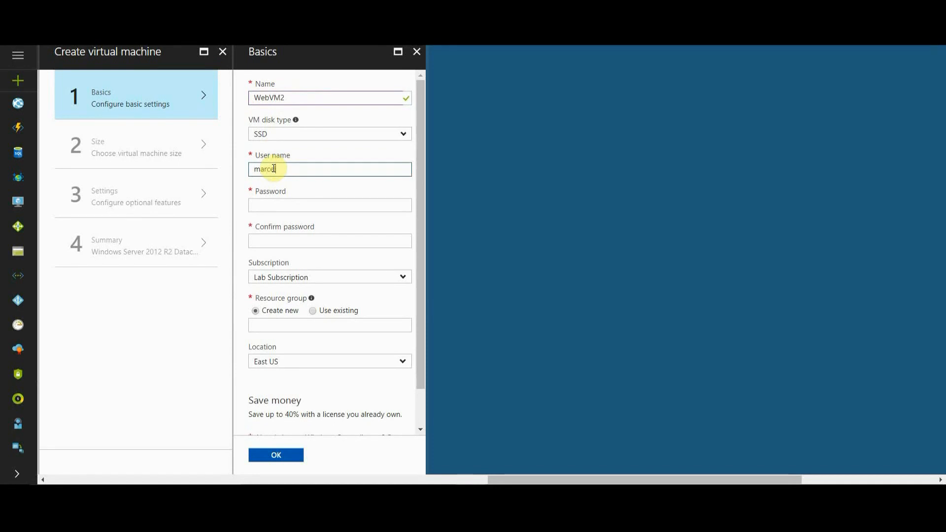
# Step: Enter the administrator password for the new virtual machine and repeat it in the confirmation field
pyautogui.press('Tab')
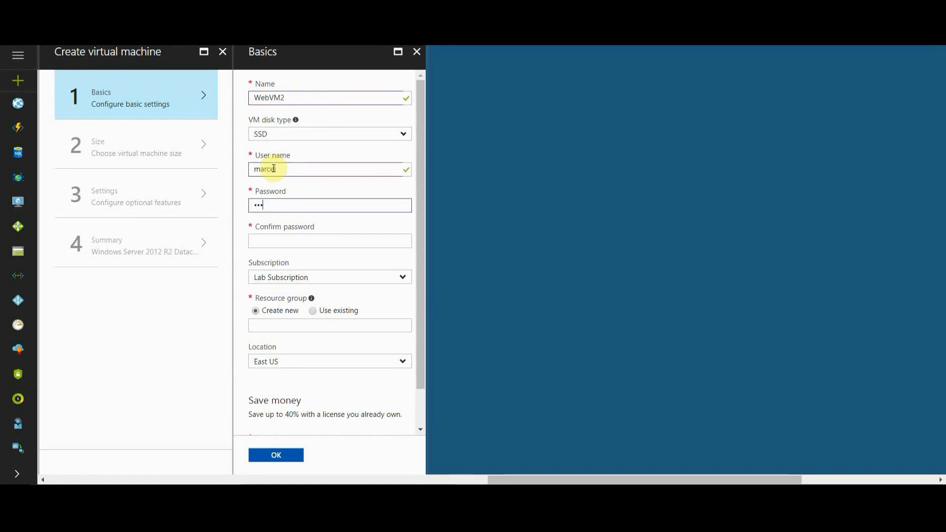
pyautogui.write('•••••••••••')
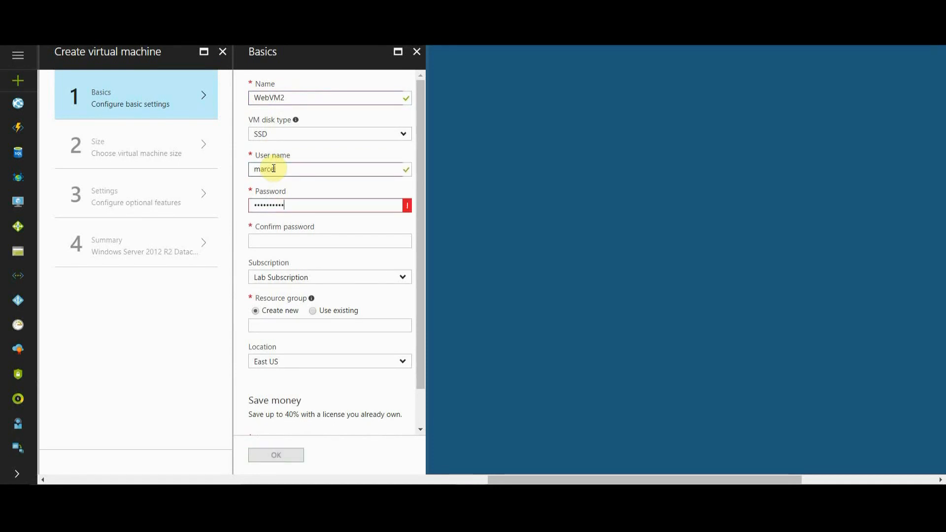
pyautogui.write('•')
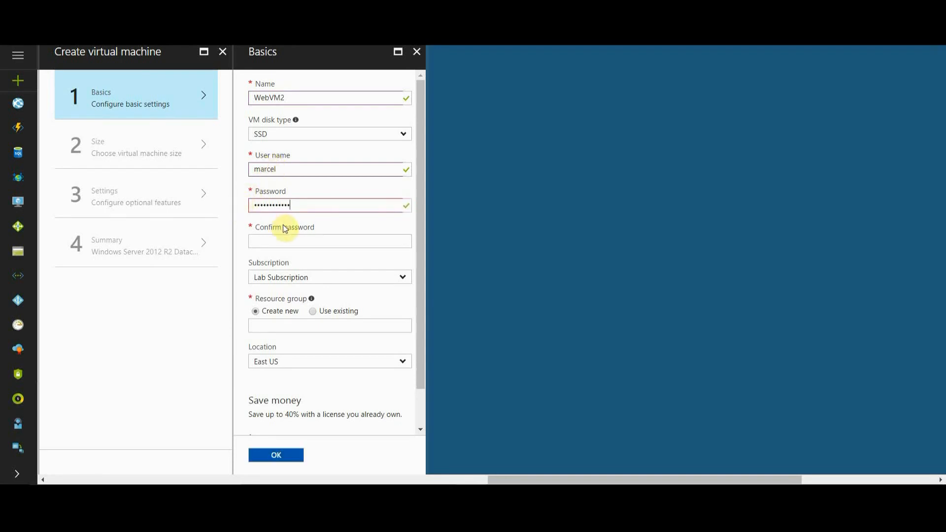
pyautogui.click(280, 242)
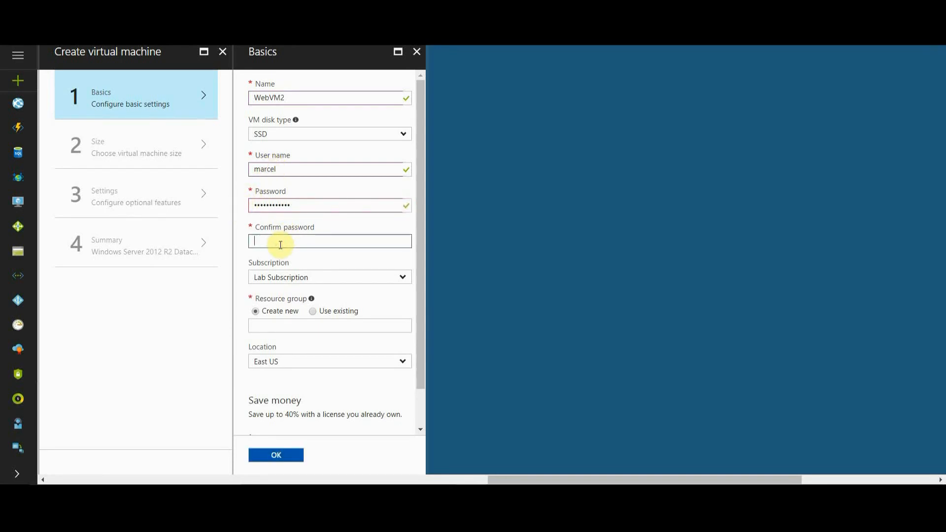
pyautogui.write('•••••••')
# Step: Place the virtual machine in the existing KISSWalkthrough resource group and choose the DS1_V2 Standard size
pyautogui.click(313, 311)
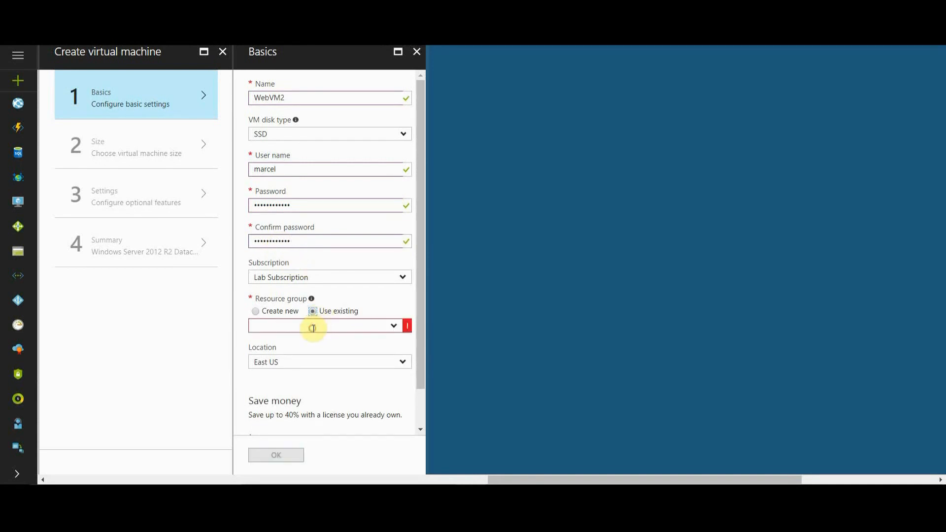
pyautogui.click(397, 329)
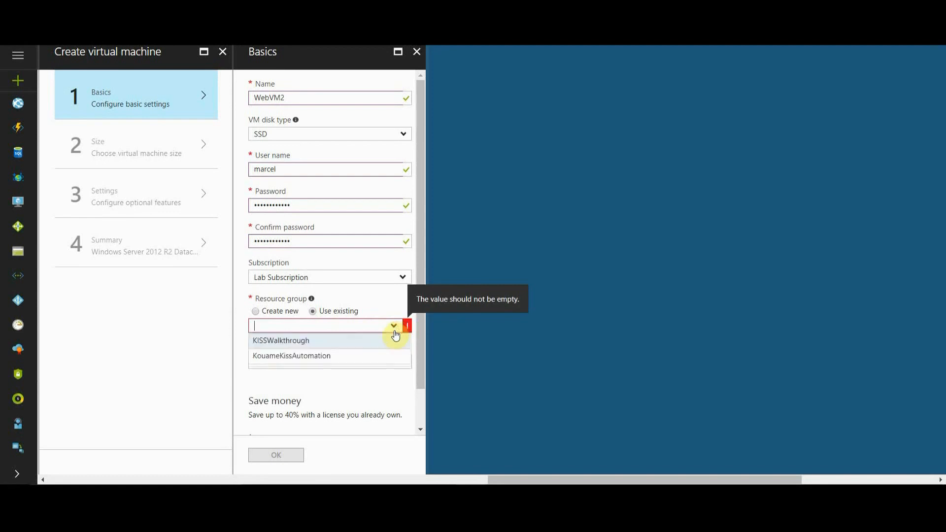
pyautogui.click(309, 341)
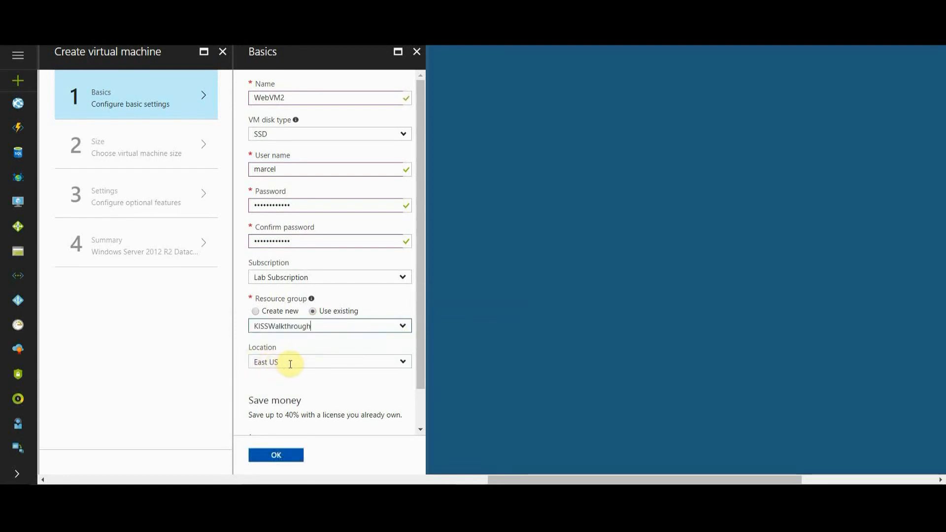
pyautogui.scroll(-2, 413, 231)
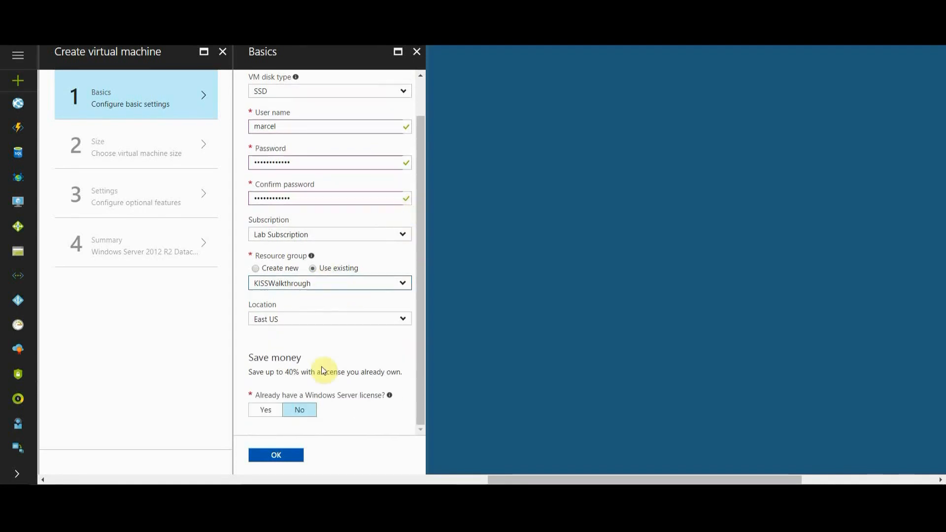
pyautogui.click(277, 457)
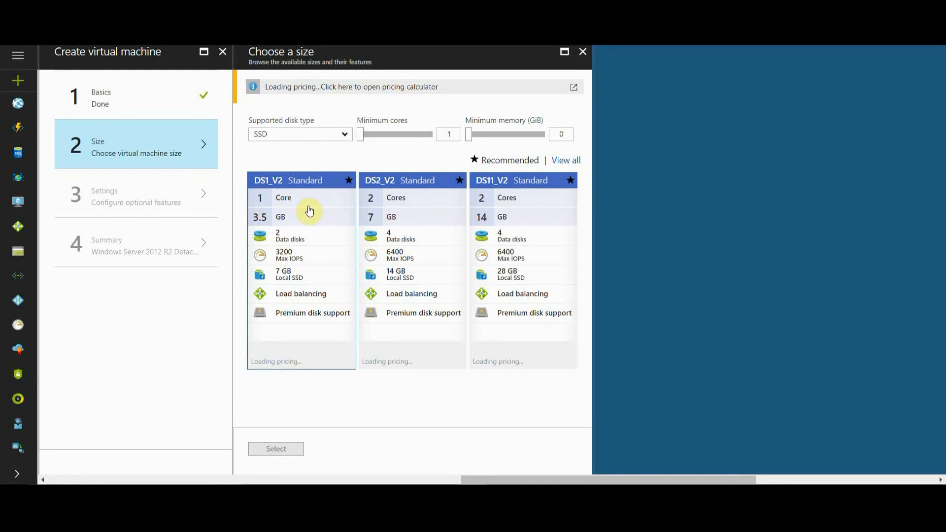
pyautogui.click(309, 211)
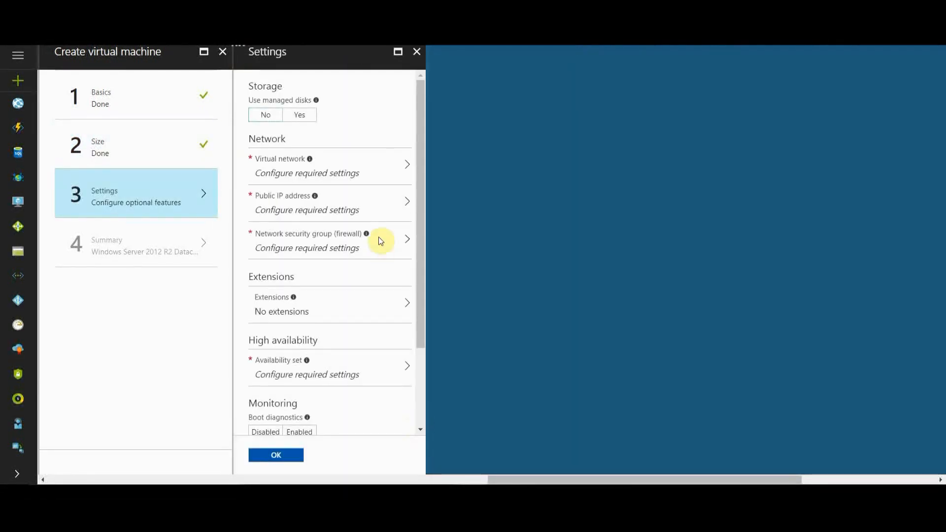
# Step: Keep the KISSWalkthroughNET virtual network and assign the existing AppsNSG network security group to the virtual machine
pyautogui.click(298, 174)
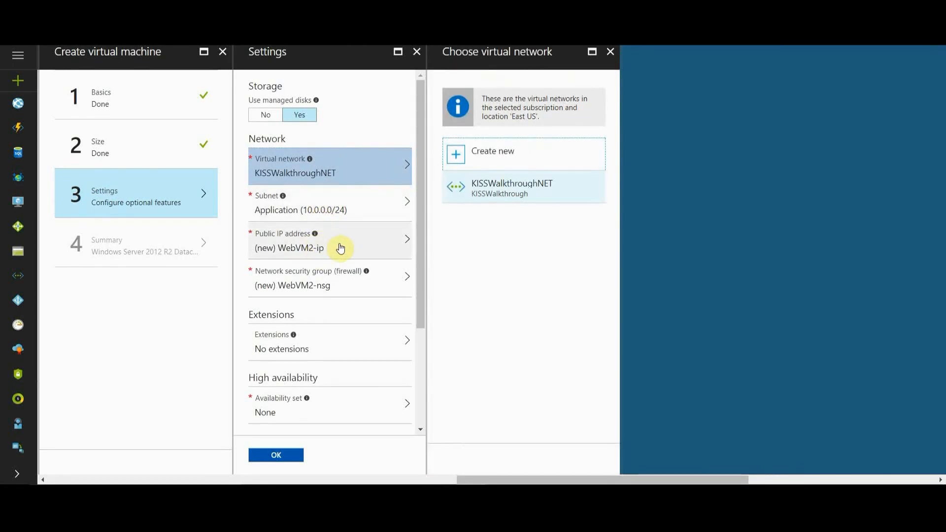
pyautogui.click(344, 290)
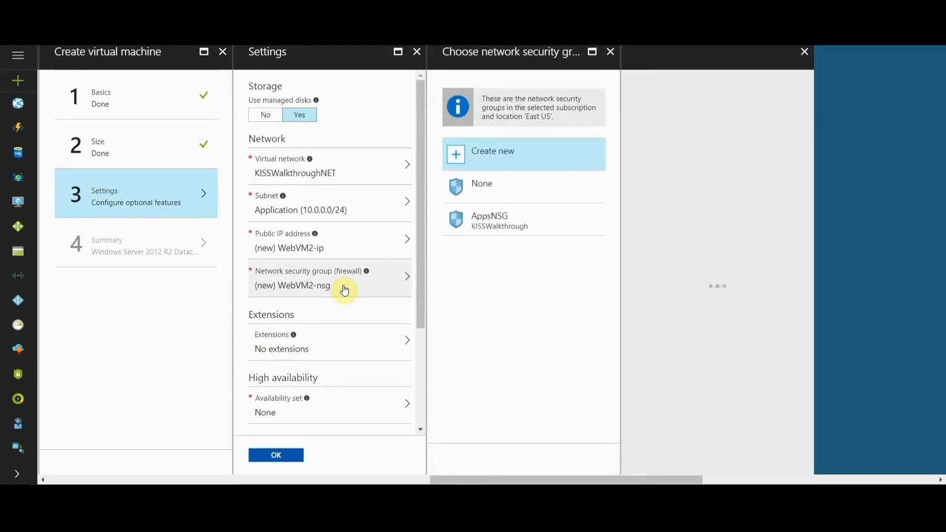
pyautogui.click(512, 230)
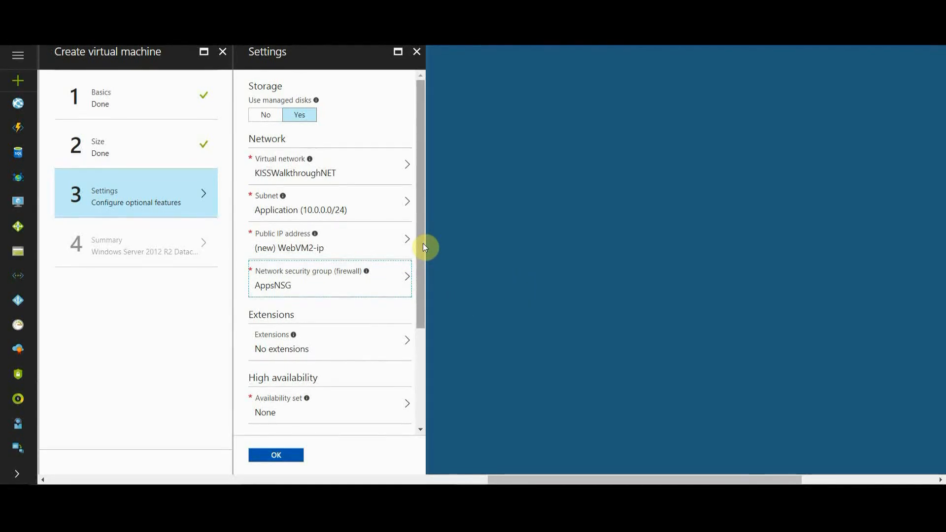
# Step: Assign the virtual machine to the existing AppsAVSet availability set
pyautogui.scroll(-2, 422, 288)
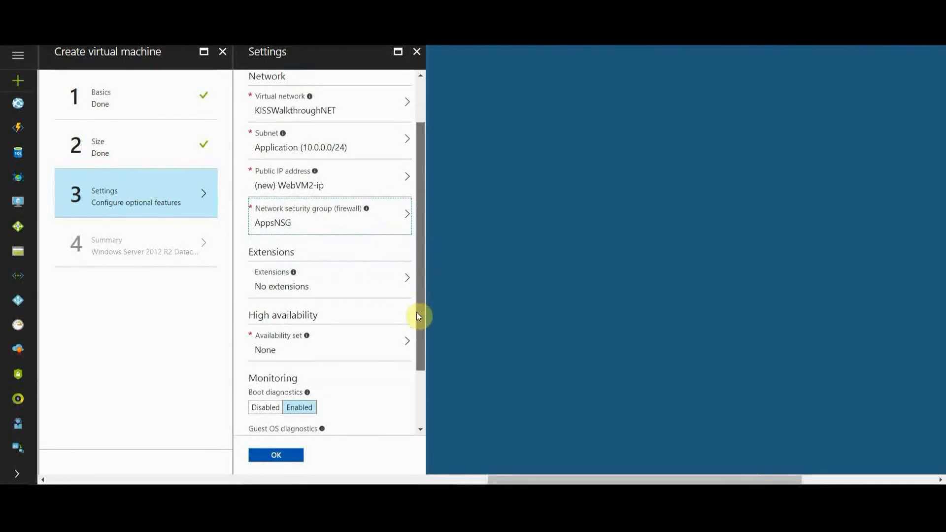
pyautogui.scroll(-2, 413, 329)
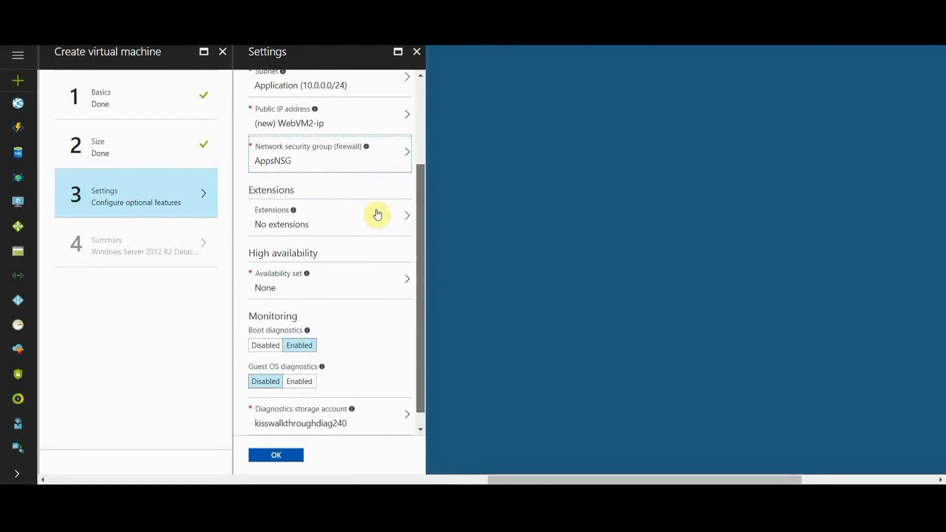
pyautogui.scroll(-1, 355, 246)
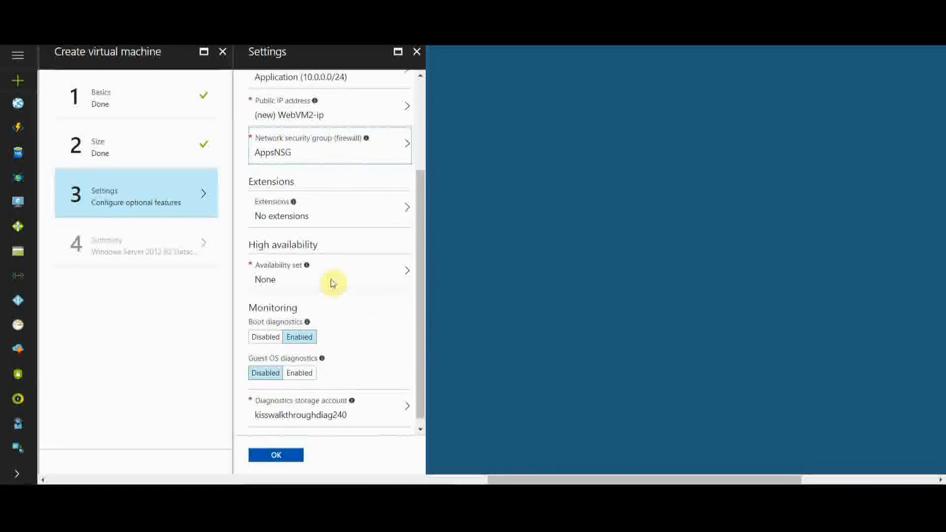
pyautogui.click(293, 278)
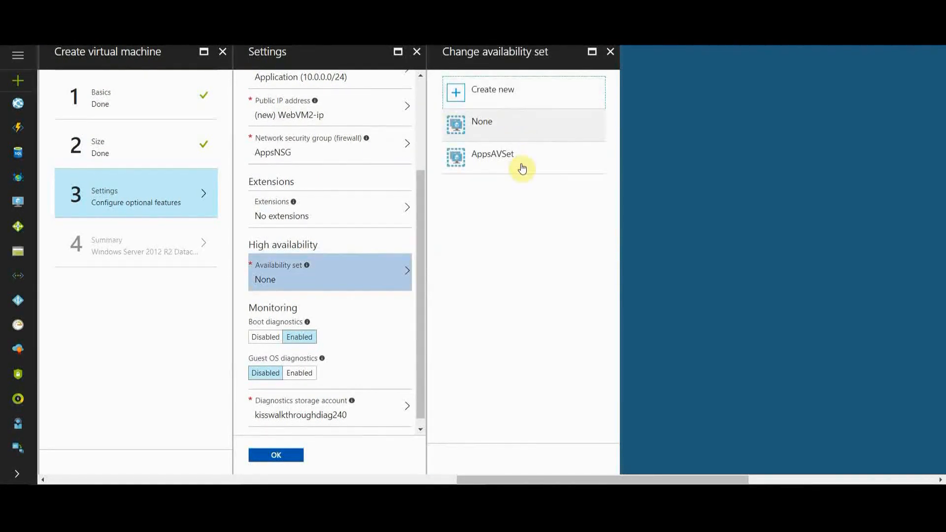
pyautogui.click(521, 167)
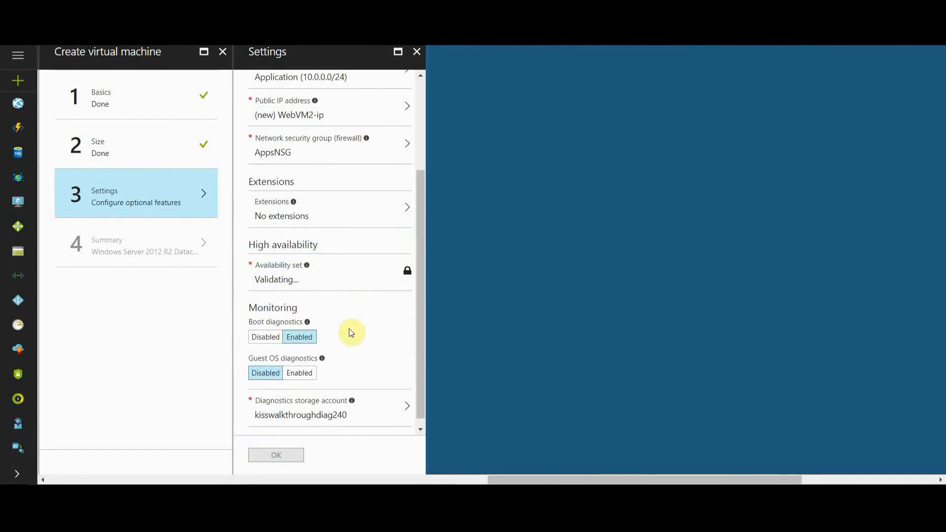
# Step: Review and accept the optional settings, then approve the summary to deploy WebVM2
pyautogui.moveTo(422, 291); pyautogui.dragTo(419, 306)
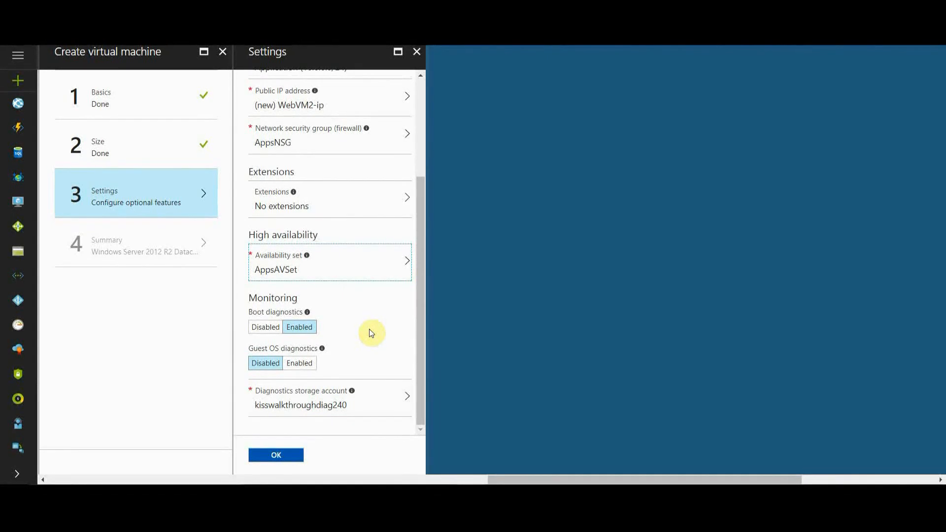
pyautogui.moveTo(420, 299); pyautogui.dragTo(436, 64)
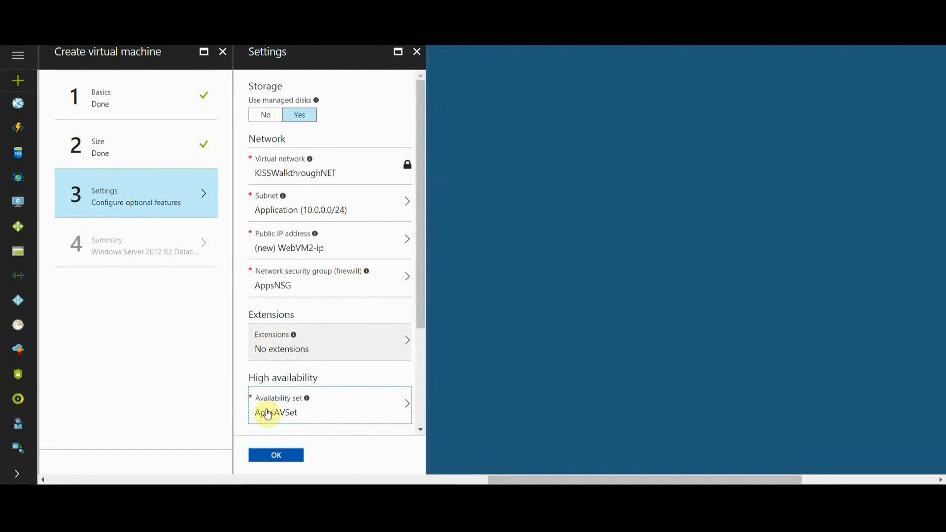
pyautogui.click(276, 455)
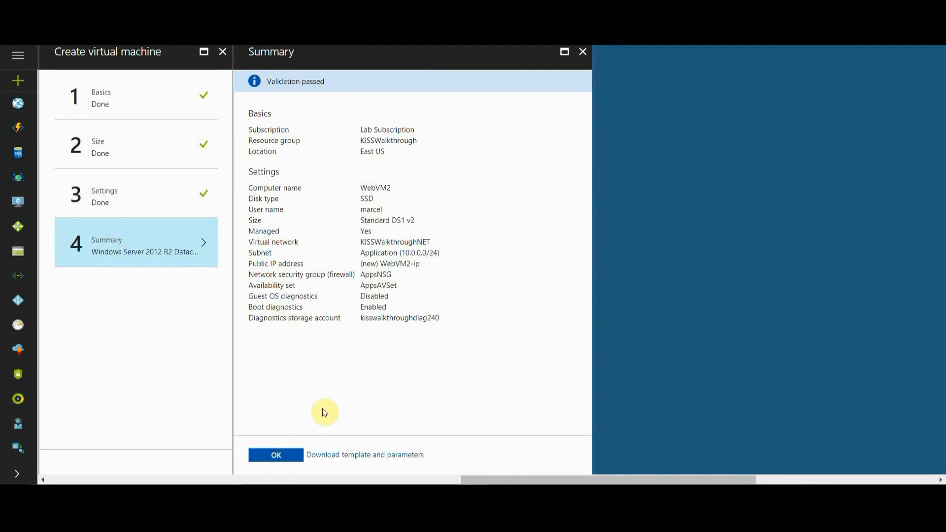
pyautogui.click(289, 454)
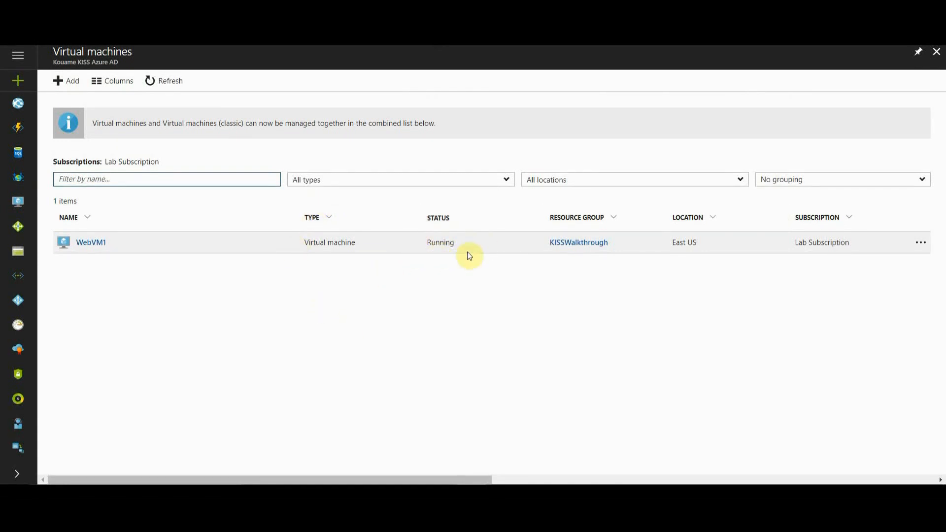
# Step: Download the remote desktop file for the WebVM1 virtual machine and open it
pyautogui.click(85, 243)
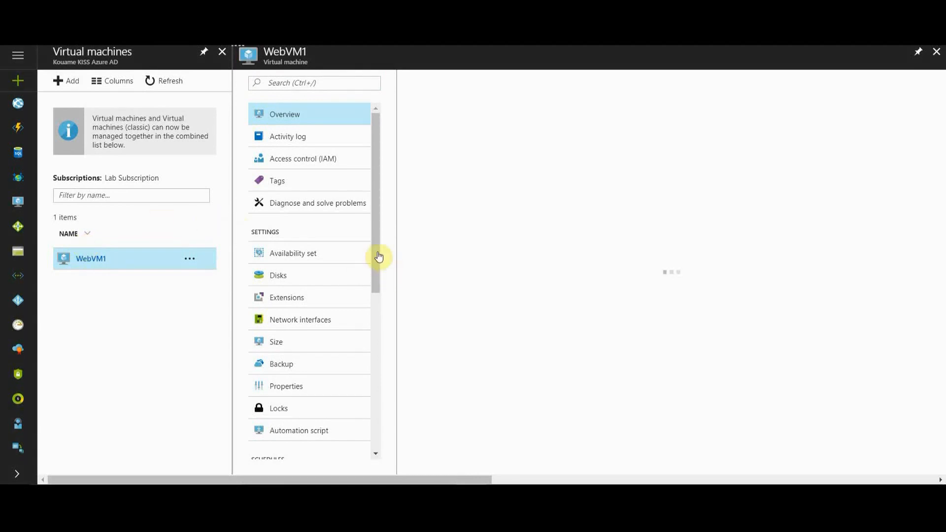
pyautogui.moveTo(374, 200); pyautogui.dragTo(376, 259)
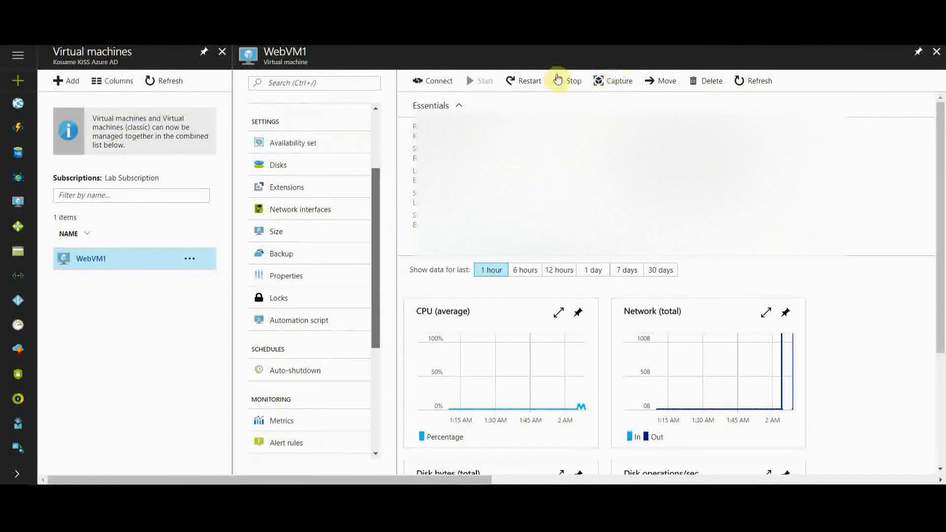
pyautogui.click(429, 86)
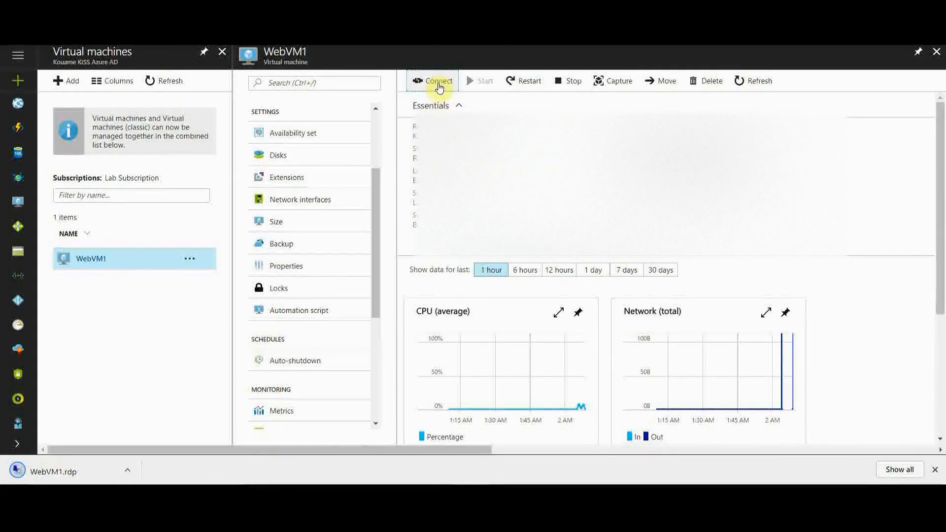
pyautogui.click(61, 468)
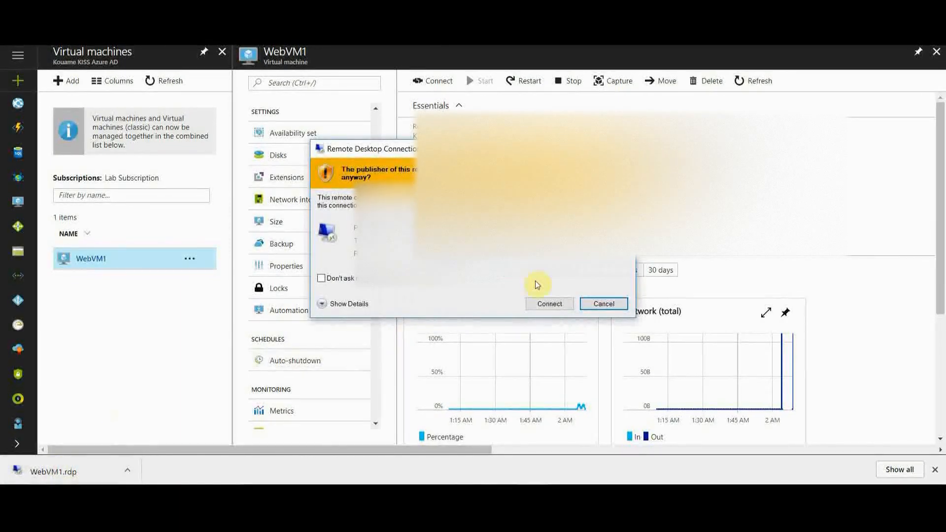
# Step: Connect to WebVM1 over remote desktop, submitting the sign-in credentials and accepting its unverified certificate
pyautogui.click(546, 303)
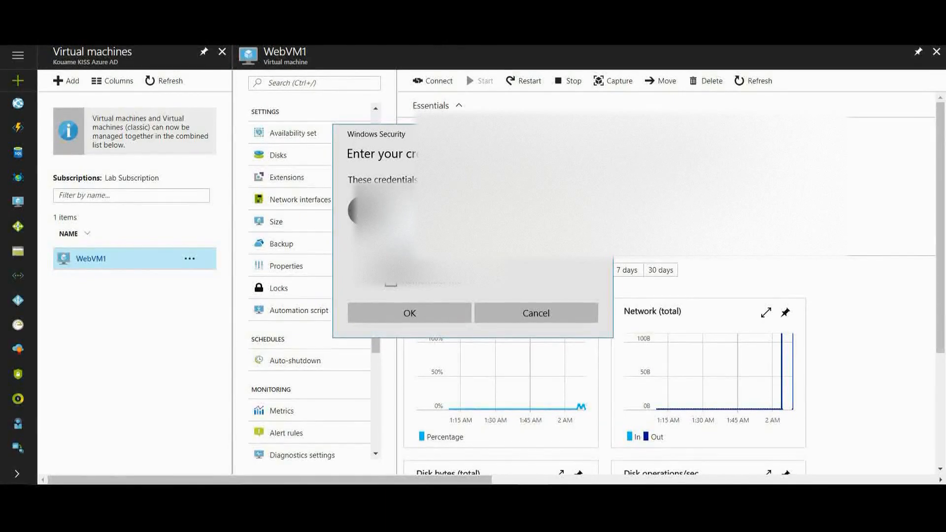
pyautogui.click(434, 312)
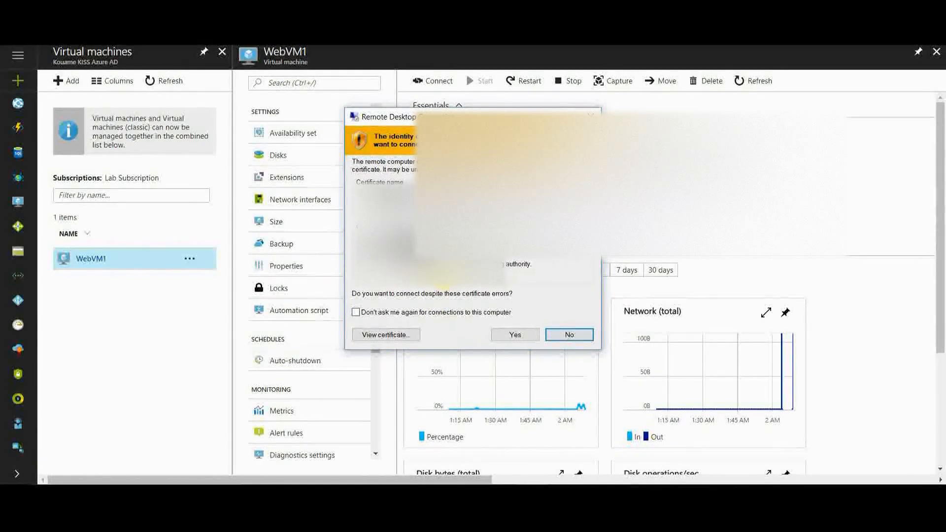
pyautogui.click(509, 334)
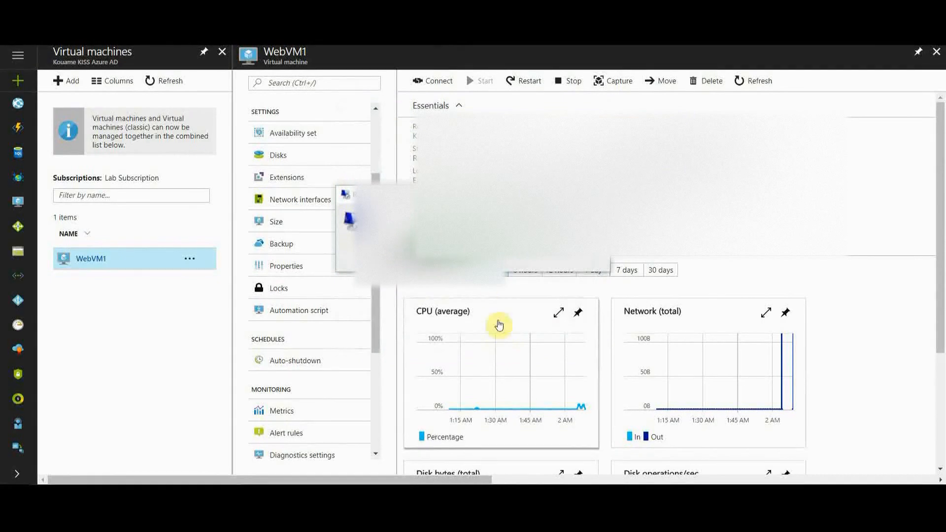
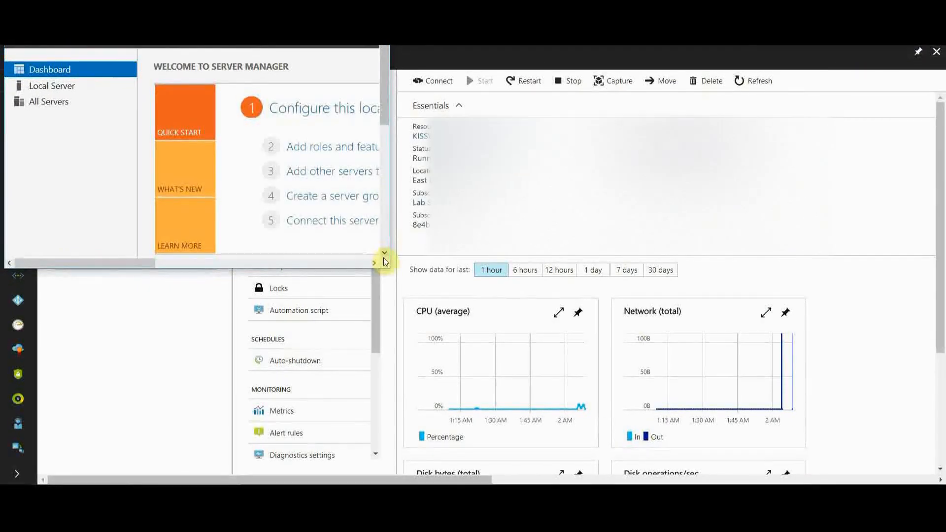
# Step: Enlarge the remote desktop window and open a PowerShell console on WebVM1, positioned so its prompt is in view
pyautogui.moveTo(384, 265); pyautogui.dragTo(679, 465)
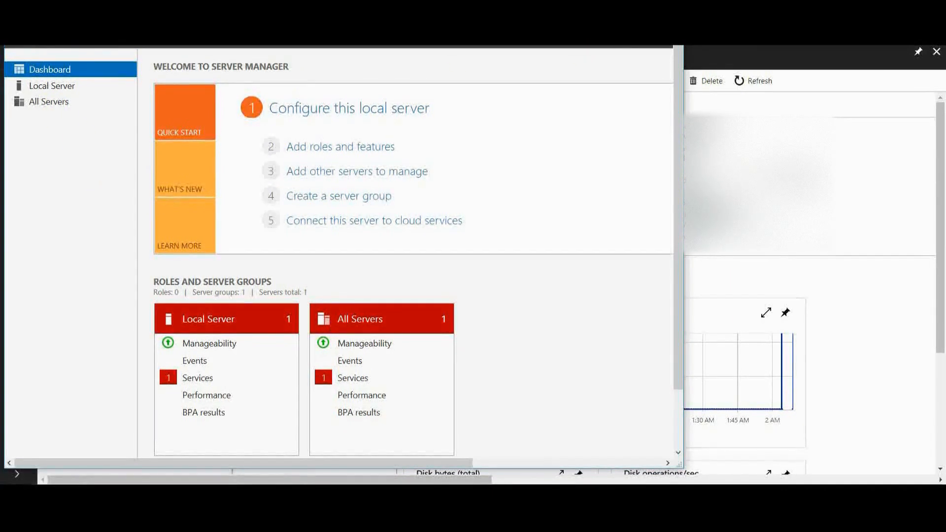
pyautogui.scroll(-1, 680, 65)
pyautogui.moveTo(682, 69); pyautogui.dragTo(679, 102)
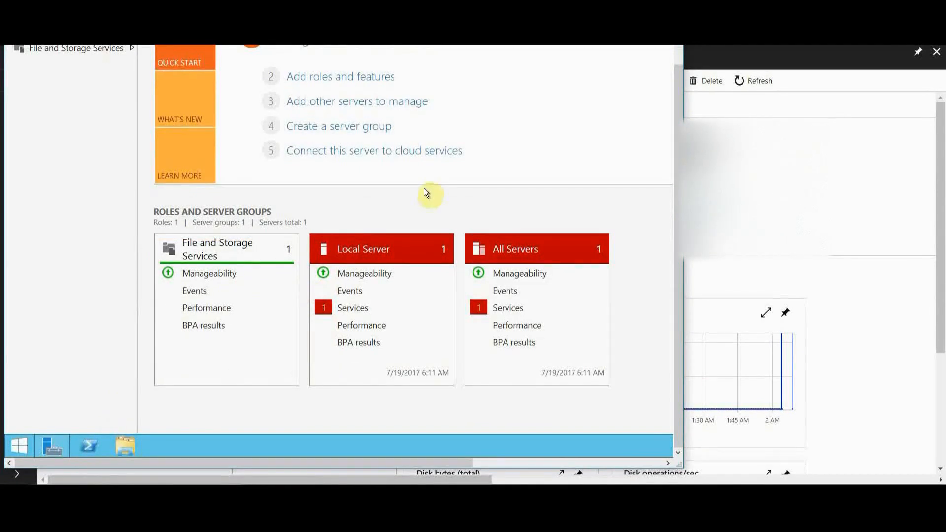
pyautogui.moveTo(677, 122); pyautogui.dragTo(682, 29)
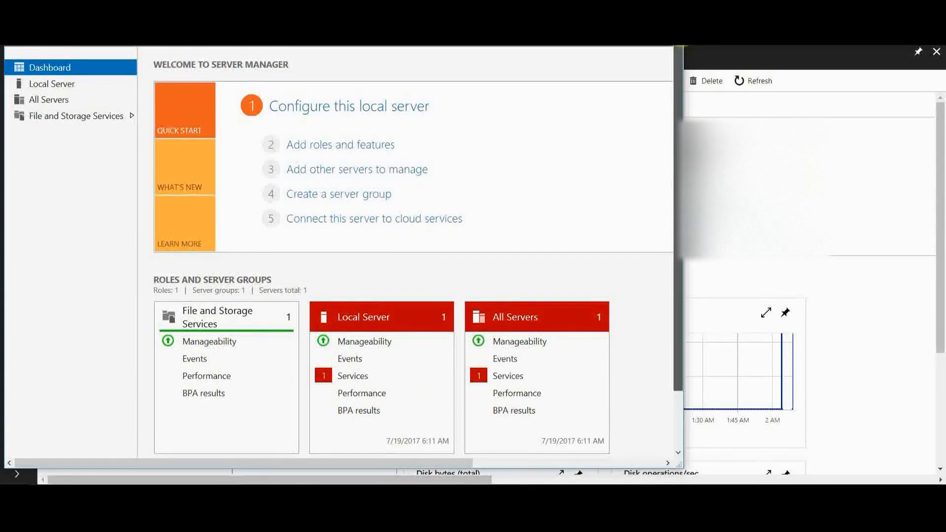
pyautogui.moveTo(681, 43); pyautogui.dragTo(674, 112)
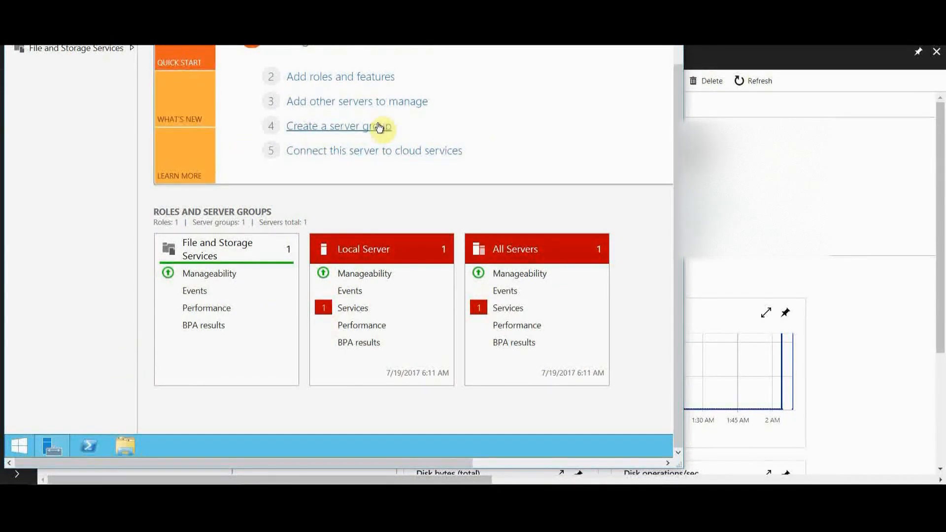
pyautogui.click(93, 446)
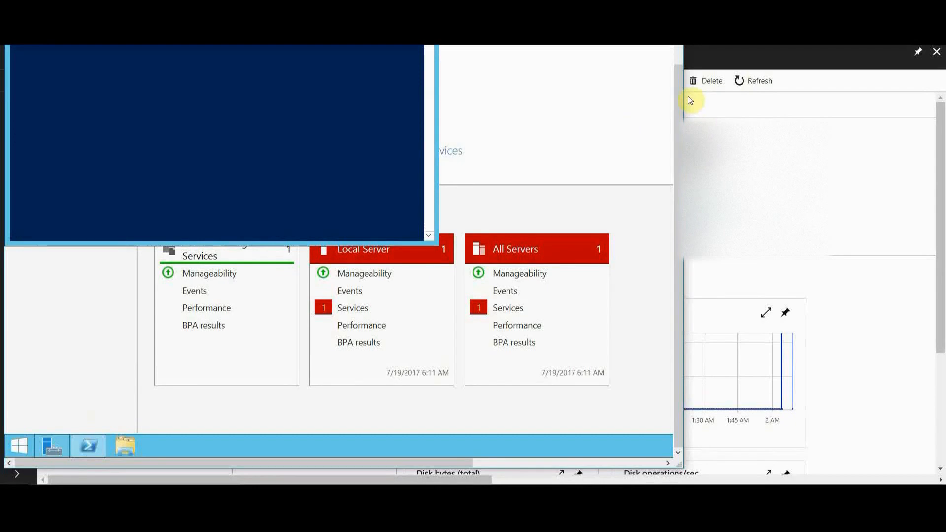
pyautogui.scroll(3, 679, 96)
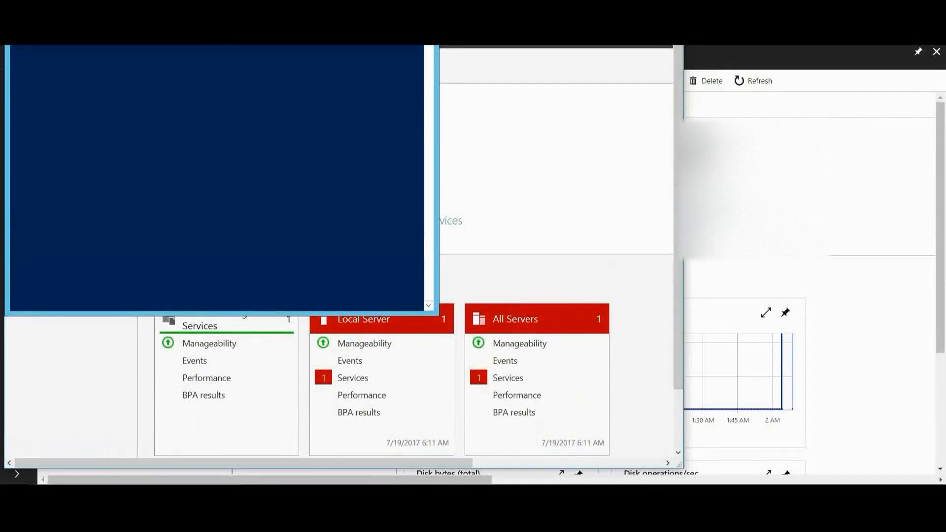
pyautogui.moveTo(205, 43); pyautogui.dragTo(254, 80)
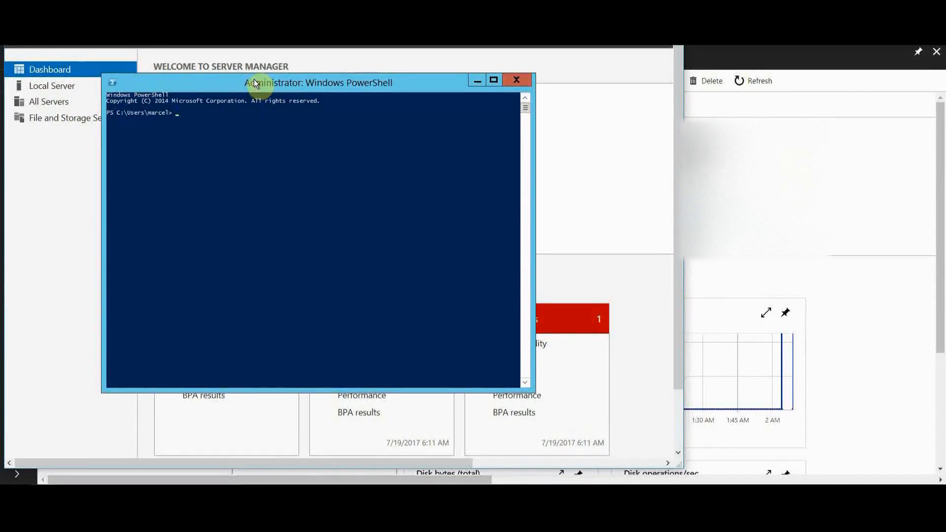
# Step: Install the web server role by running Install-WindowsFeature "Web-Server", and close the PowerShell console
pyautogui.write('Install-WindowsFeature "Web-Server')
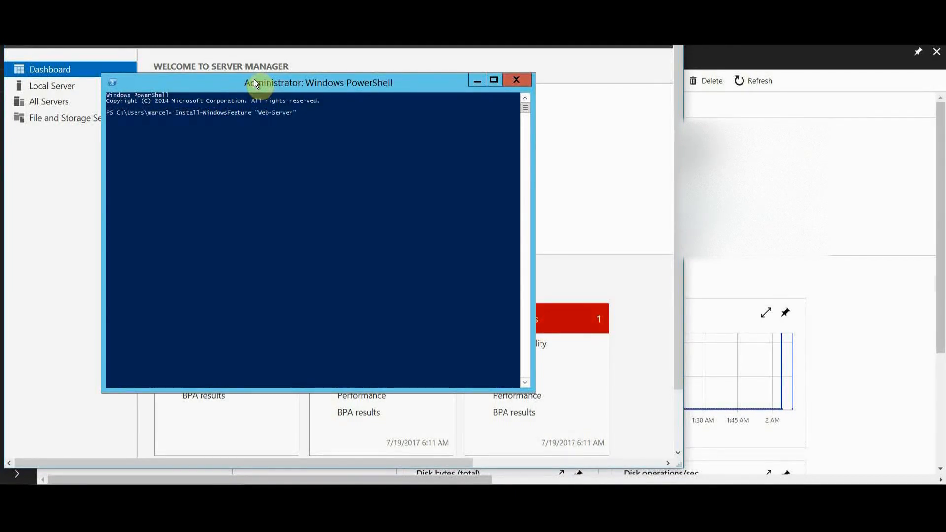
pyautogui.write('"')
pyautogui.press('Return')
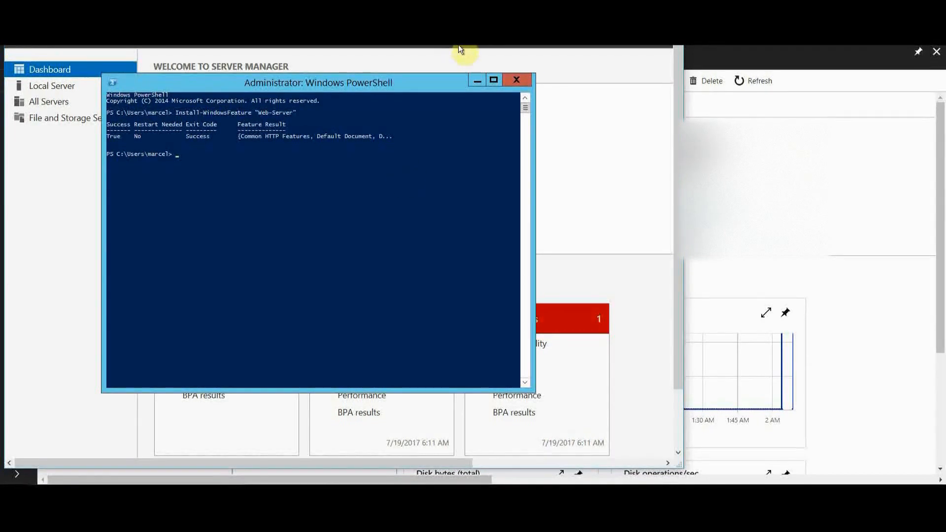
pyautogui.click(515, 84)
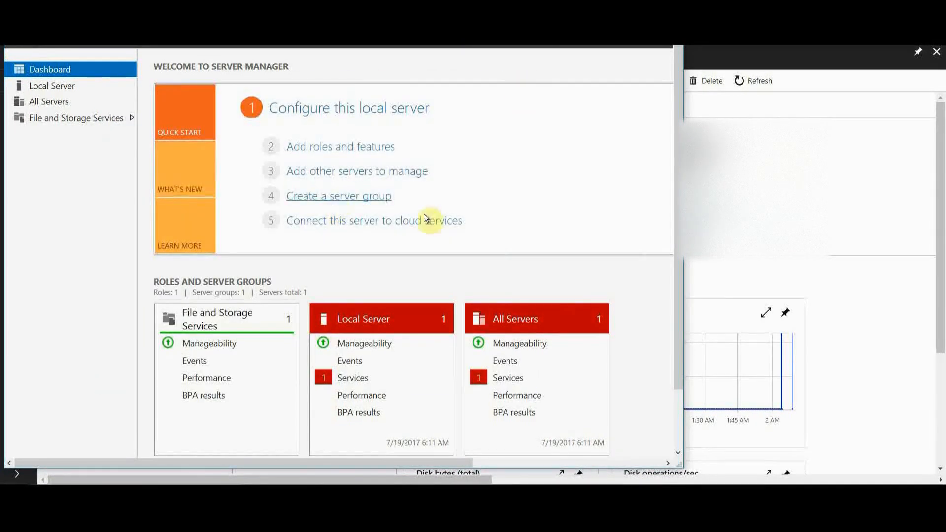
# Step: Browse to the C:\inetpub\wwwroot folder in File Explorer on WebVM1
pyautogui.moveTo(677, 76); pyautogui.dragTo(675, 172)
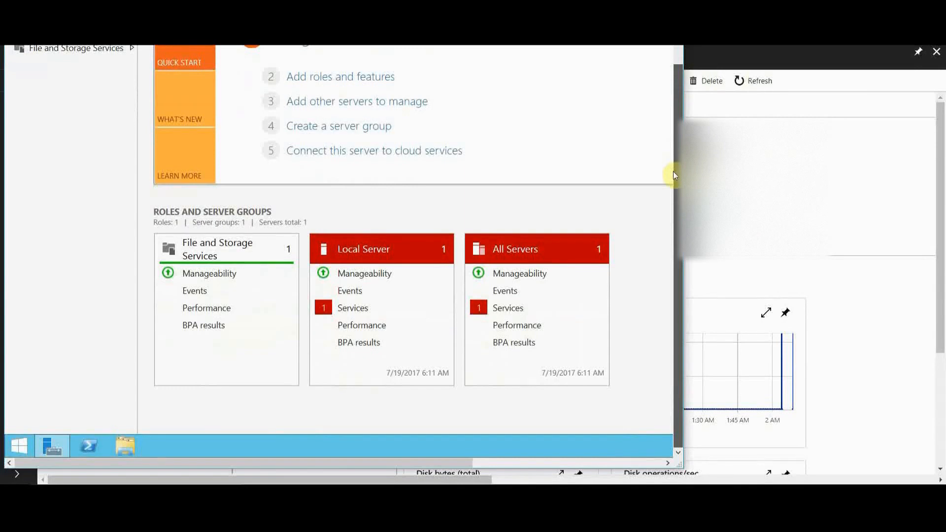
pyautogui.click(129, 441)
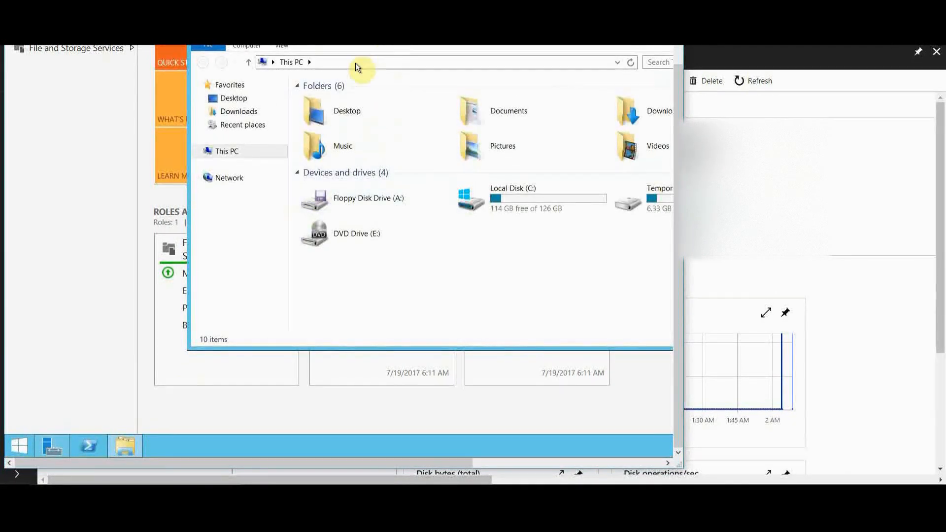
pyautogui.click(519, 202)
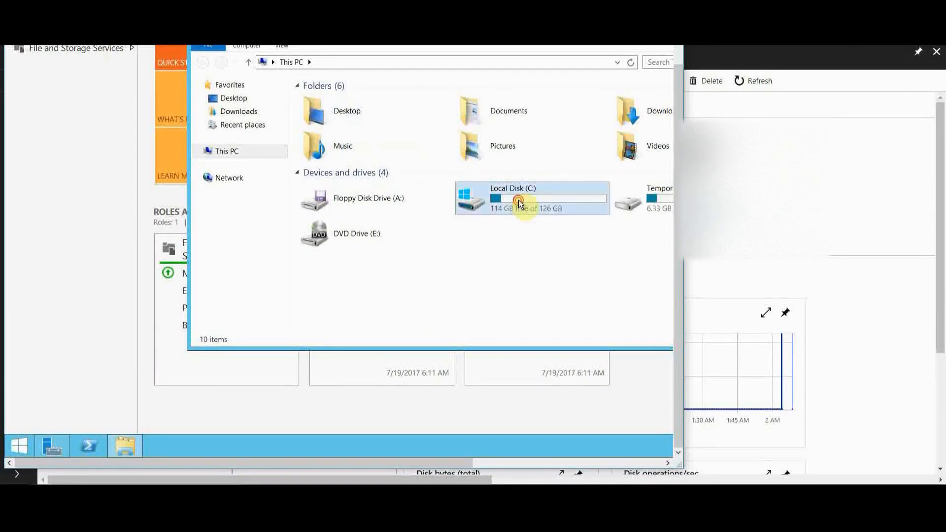
pyautogui.doubleClick(518, 201)
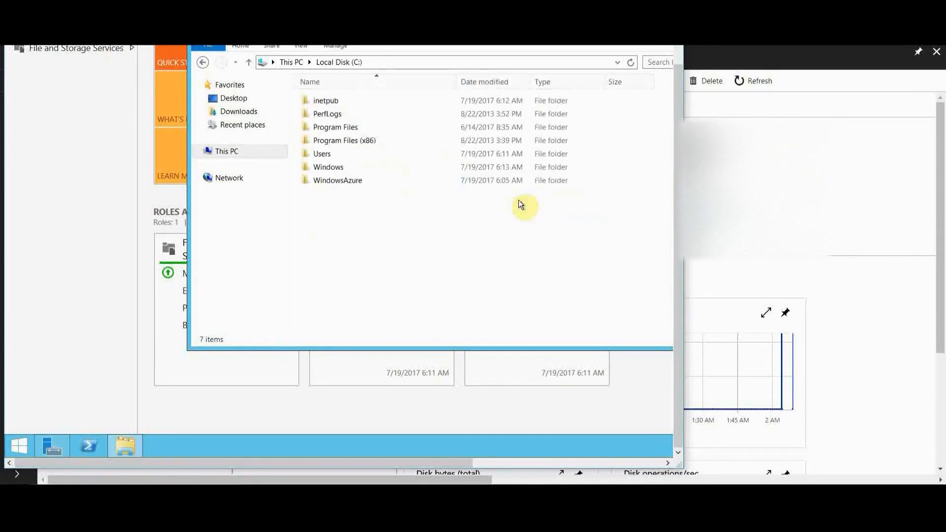
pyautogui.doubleClick(324, 100)
pyautogui.doubleClick(332, 153)
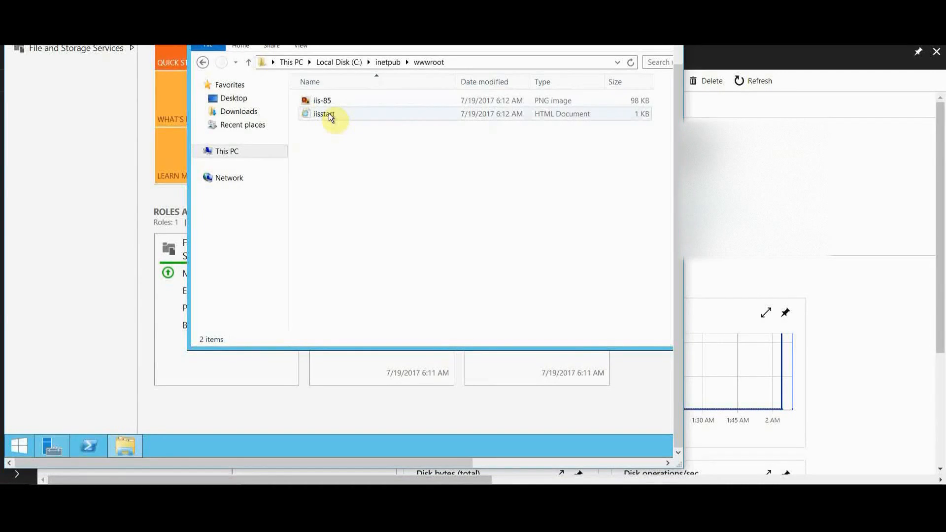
# Step: Open the iisstart HTML document in Notepad and widen the remote desktop window to fit its text
pyautogui.doubleClick(329, 113)
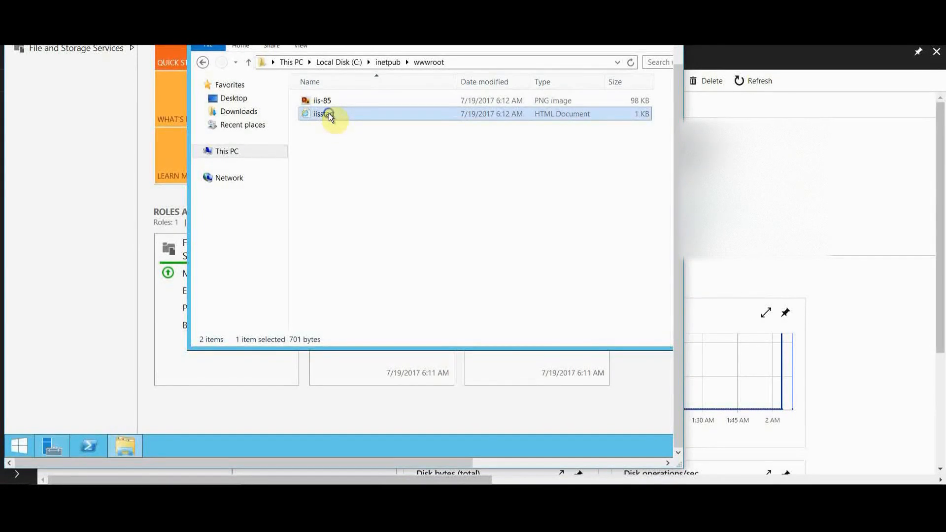
pyautogui.rightClick(329, 114)
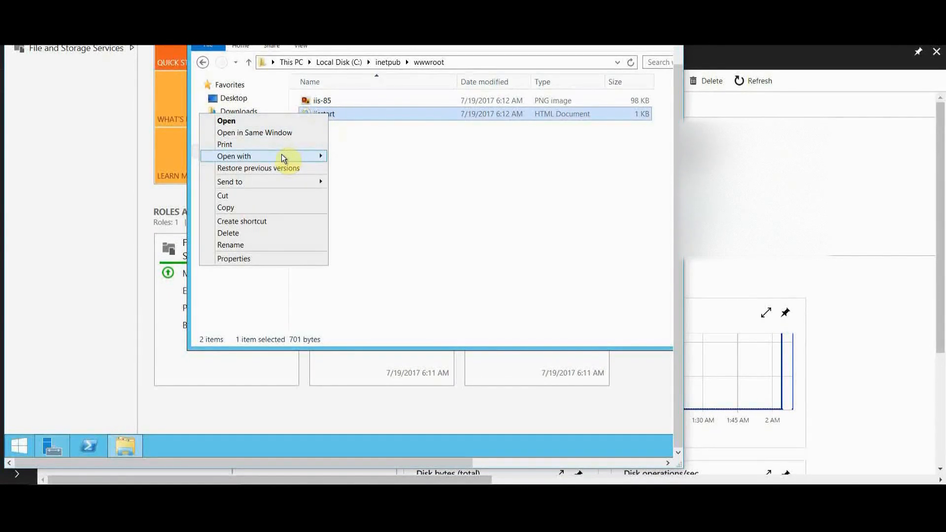
pyautogui.moveTo(283, 156)
pyautogui.click(150, 169)
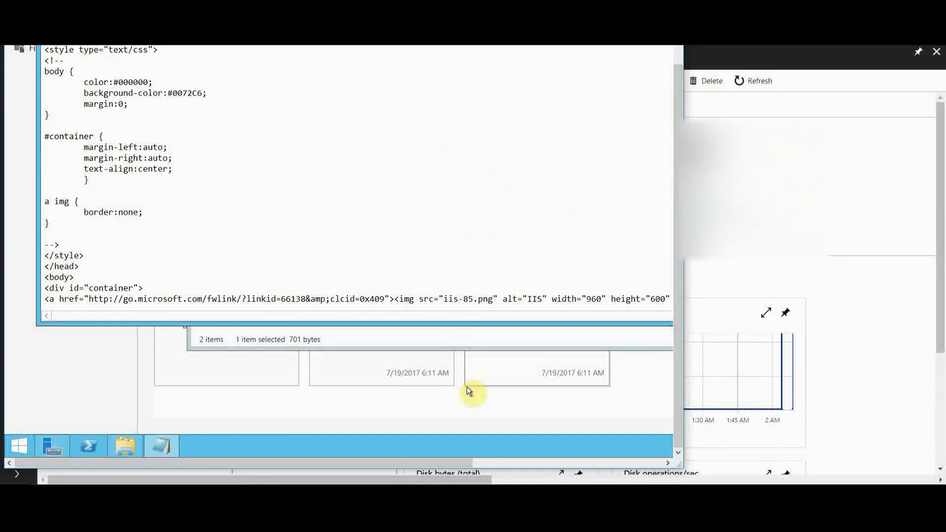
pyautogui.moveTo(672, 467); pyautogui.dragTo(863, 466)
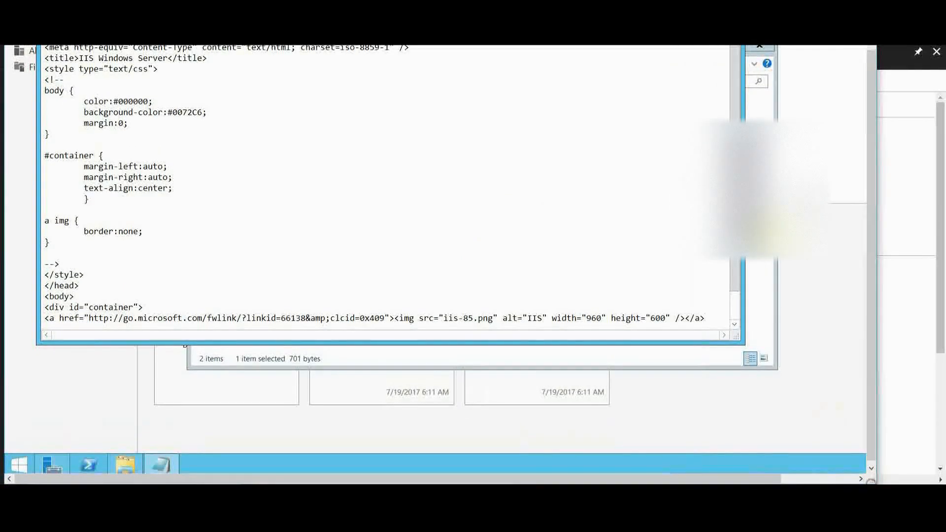
# Step: Replace the image link line inside the container div with the text "Web VM 1"
pyautogui.scroll(-1, 701, 258)
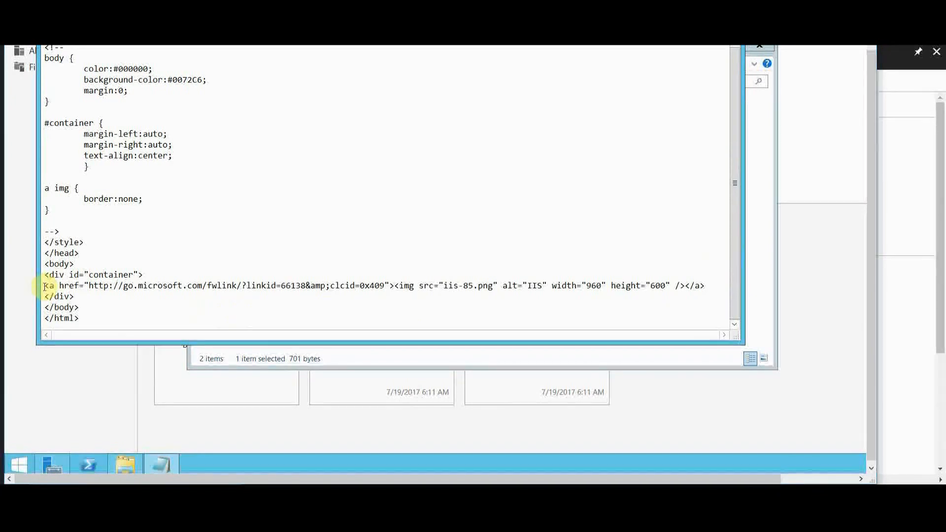
pyautogui.moveTo(47, 286); pyautogui.dragTo(186, 296)
pyautogui.moveTo(268, 285); pyautogui.dragTo(711, 287)
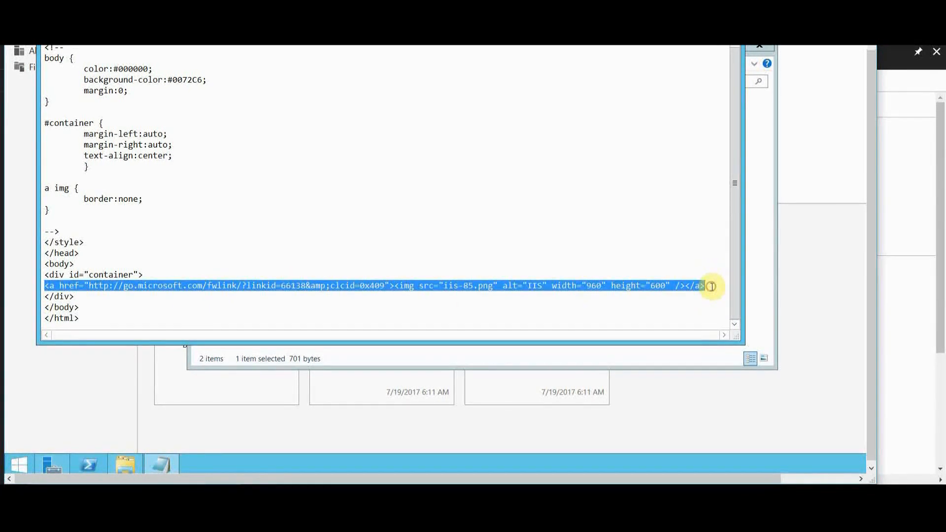
pyautogui.write('Web')
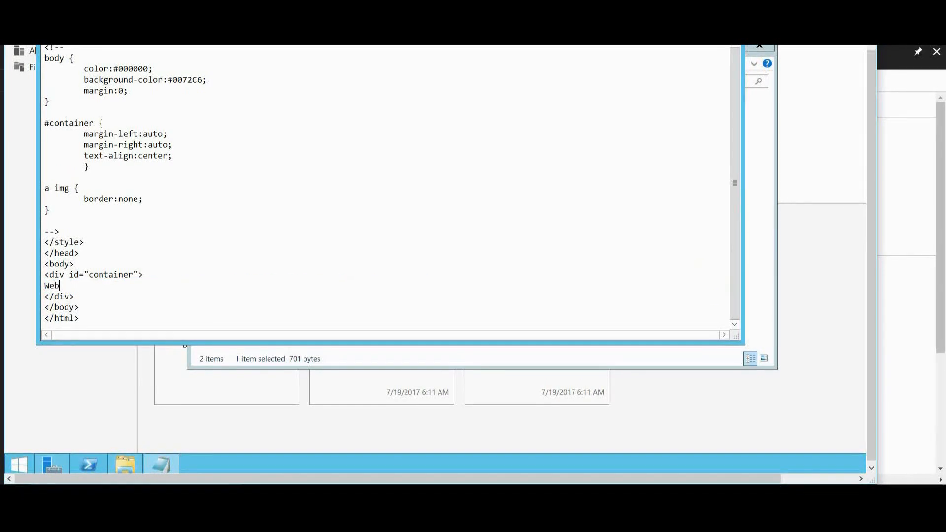
pyautogui.write(' VM 1')
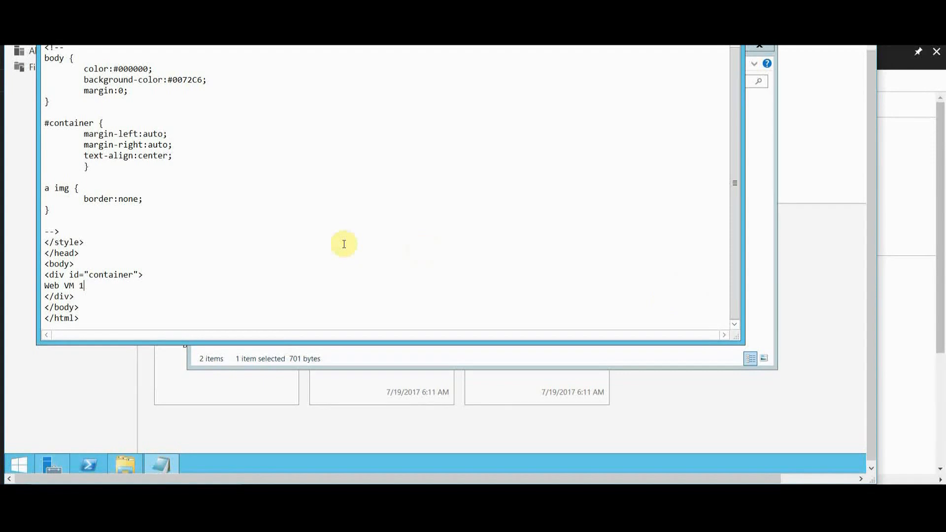
pyautogui.click(140, 274)
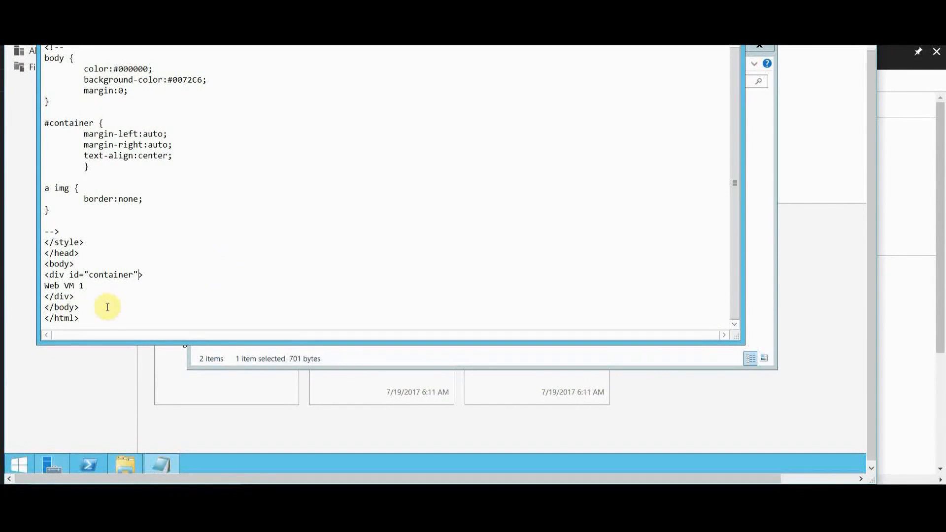
# Step: Save the edited iisstart page in place, and close both Notepad and the wwwroot folder window
pyautogui.scroll(1, 367, 201)
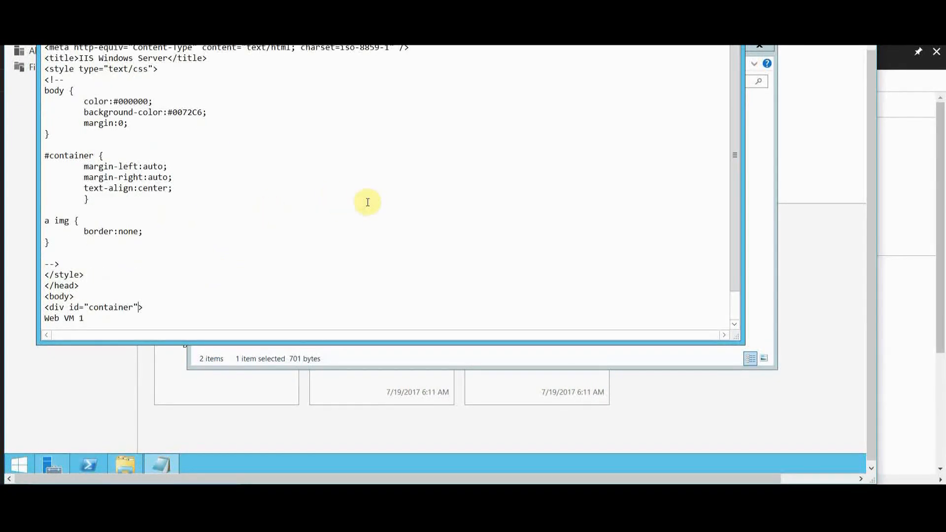
pyautogui.click(50, 3)
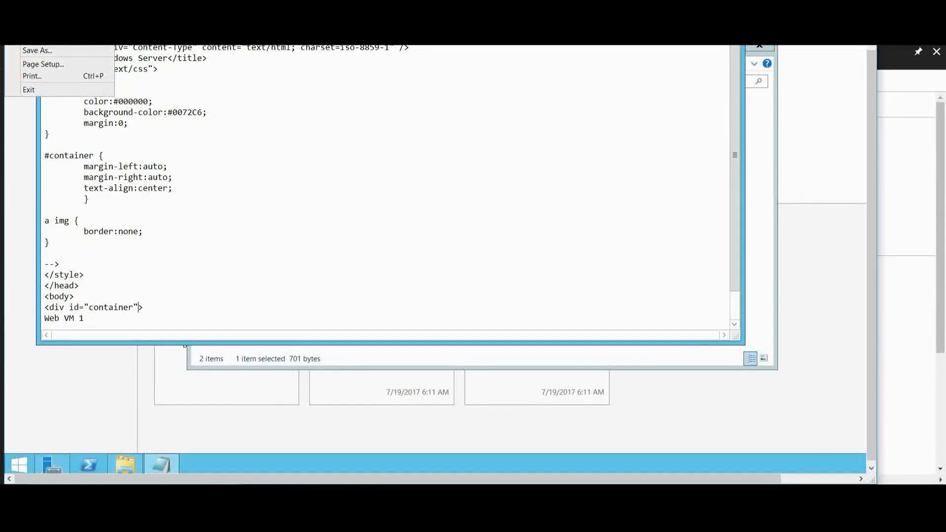
pyautogui.click(44, 49)
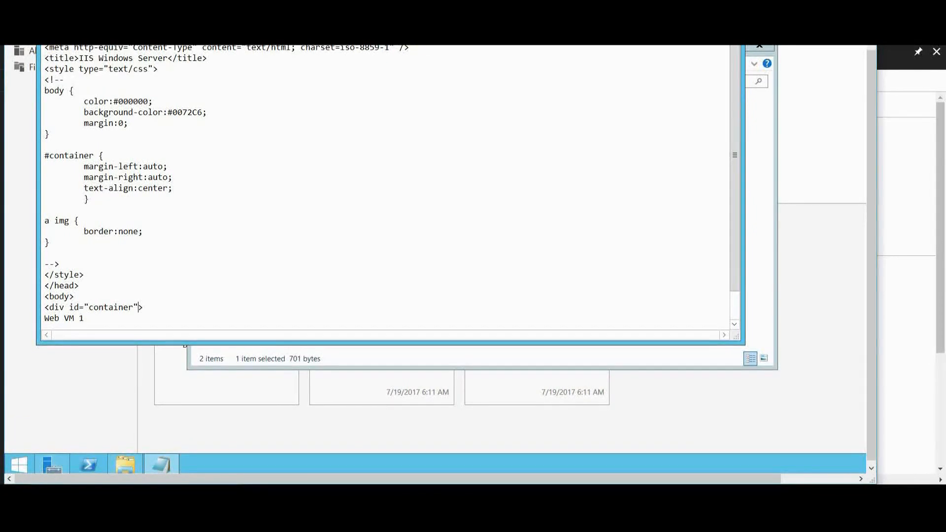
pyautogui.moveTo(872, 63); pyautogui.dragTo(872, 20)
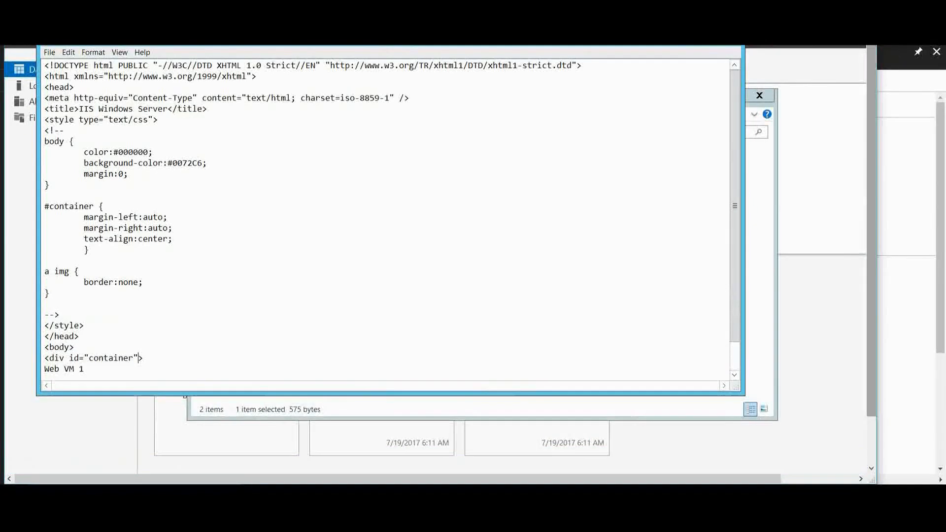
pyautogui.click(730, 44)
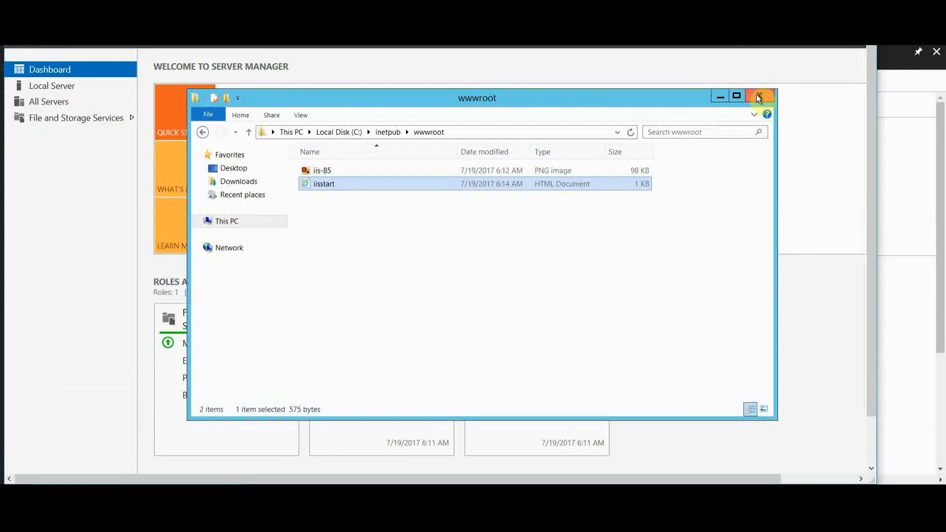
pyautogui.click(759, 97)
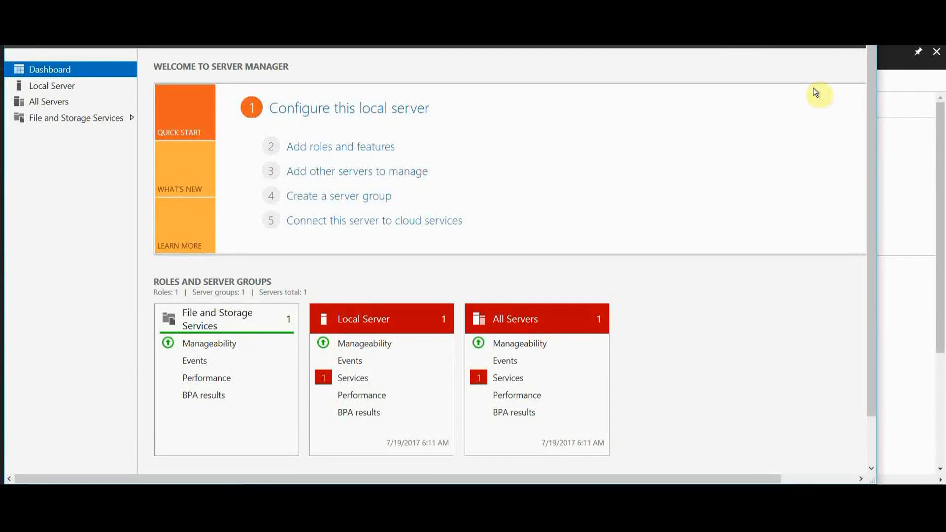
pyautogui.moveTo(870, 52)
pyautogui.mouseDown()
pyautogui.moveTo(862, 140)
pyautogui.moveTo(863, 47)
pyautogui.mouseUp()
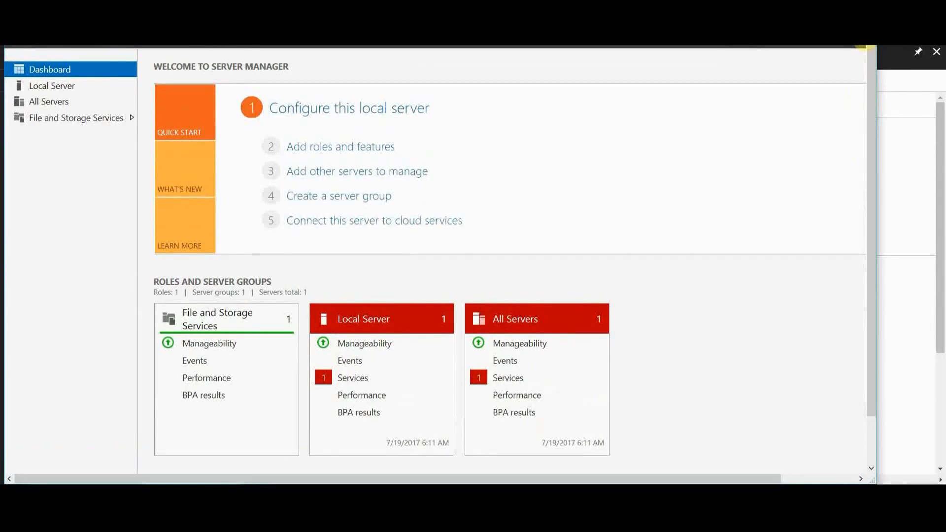